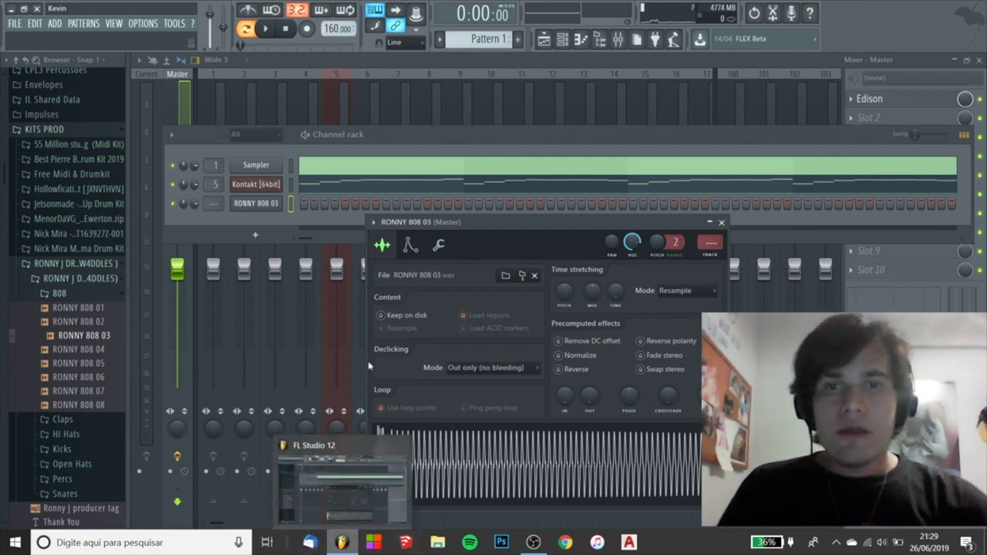
- Open the RONNY 808 03 sample from its channel settings in the Edison audio editor
drag(447, 221, 450, 140)
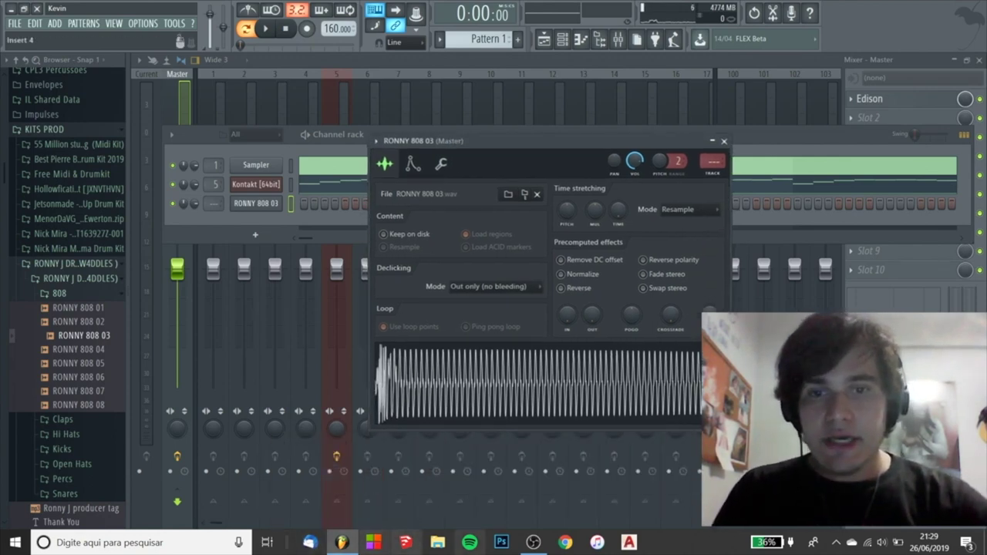
click(254, 204)
click(255, 204)
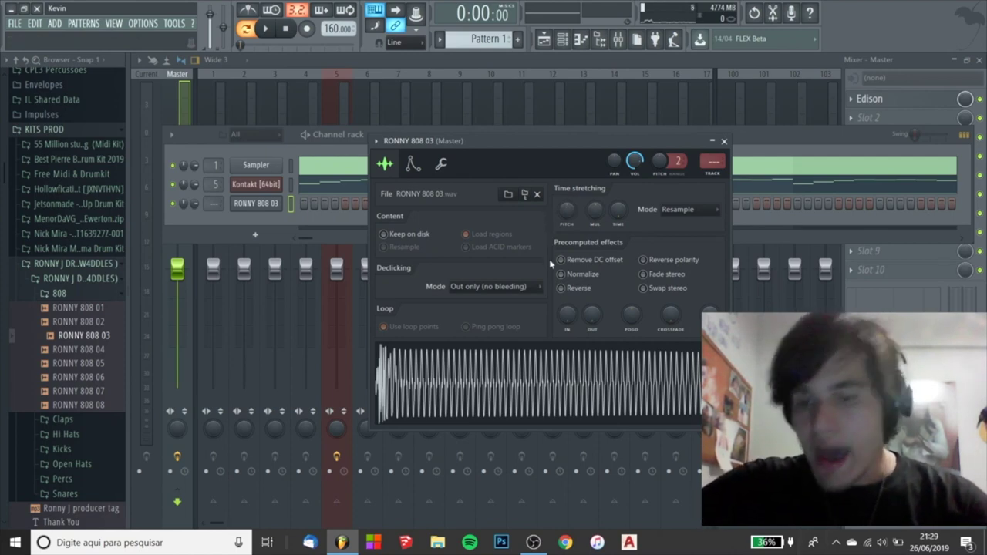
right_click(472, 384)
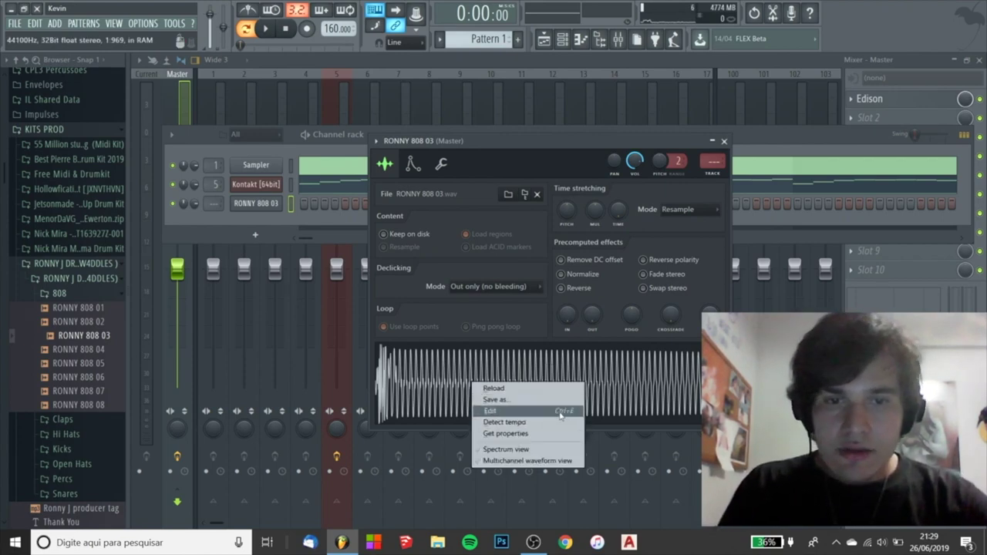
click(623, 224)
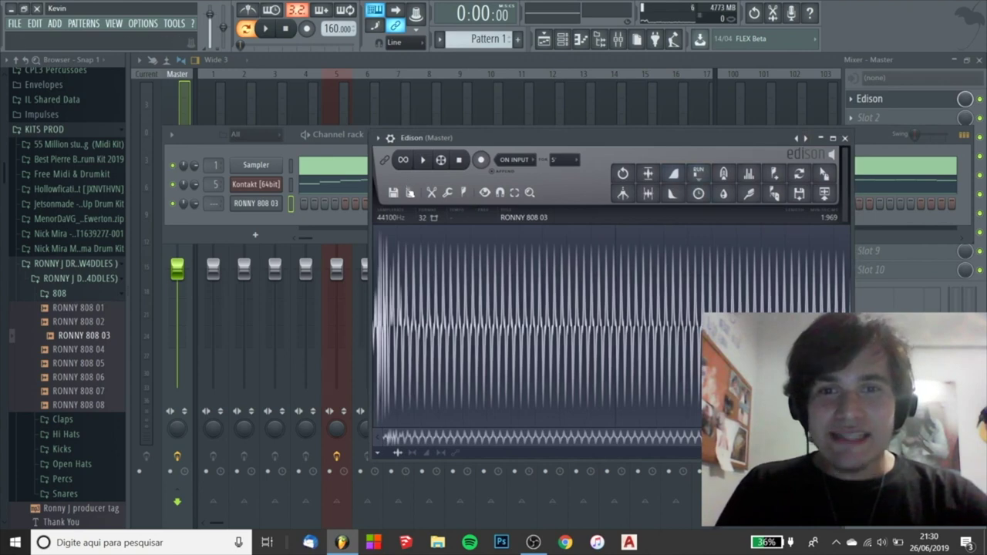
click(465, 193)
click(468, 194)
click(468, 193)
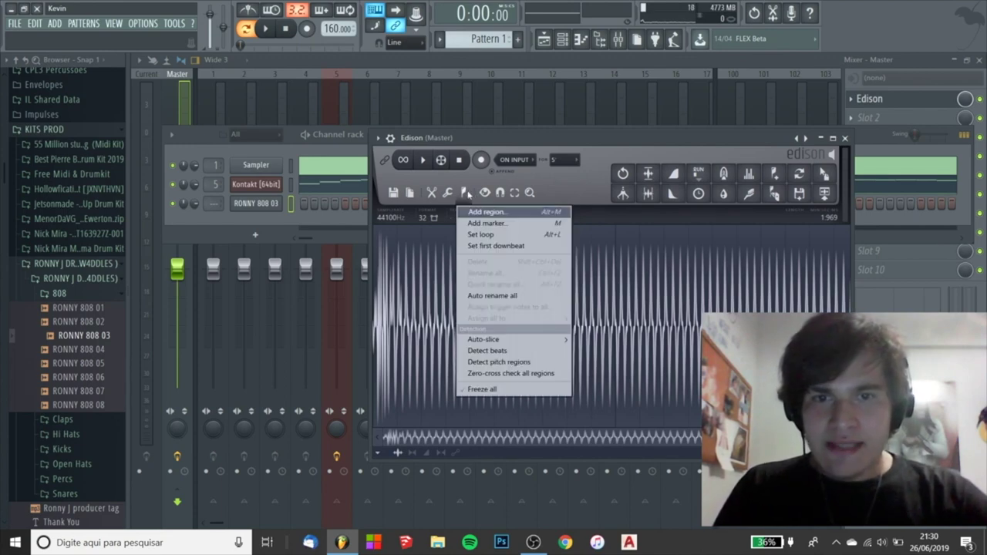
click(479, 189)
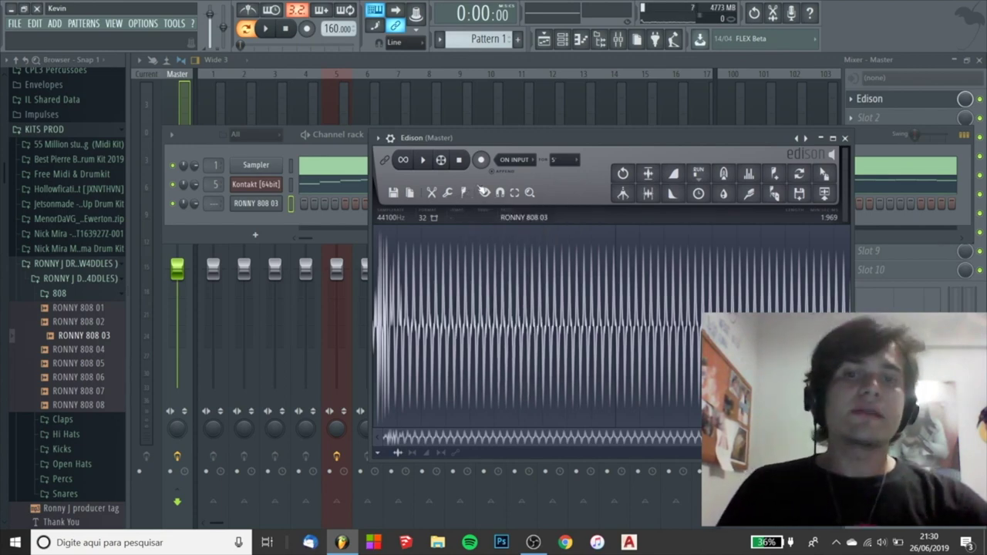
- Select the very end of the RONNY 808 03 waveform, from about 1:965 to 1:969, and fade it out
drag(469, 146, 373, 118)
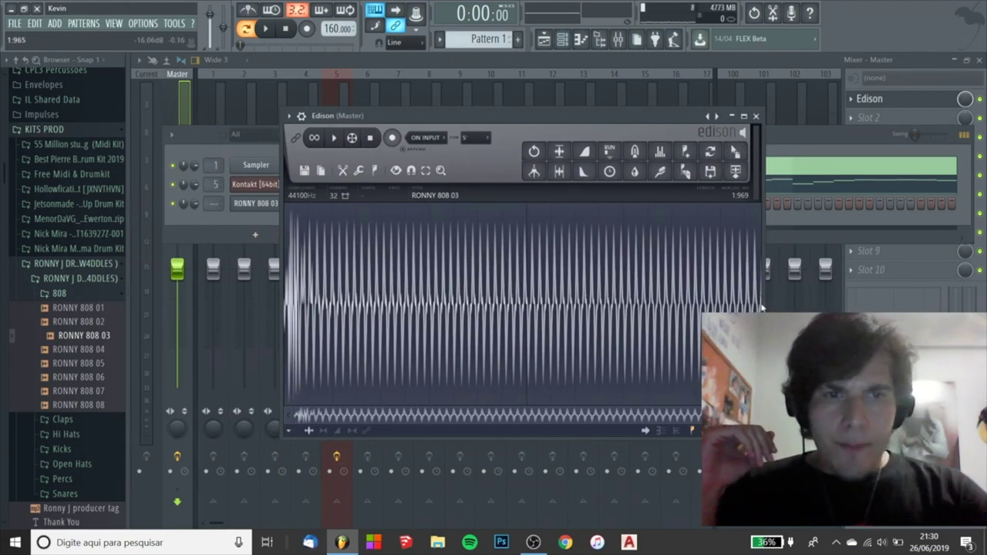
scroll(723, 307, up, 5)
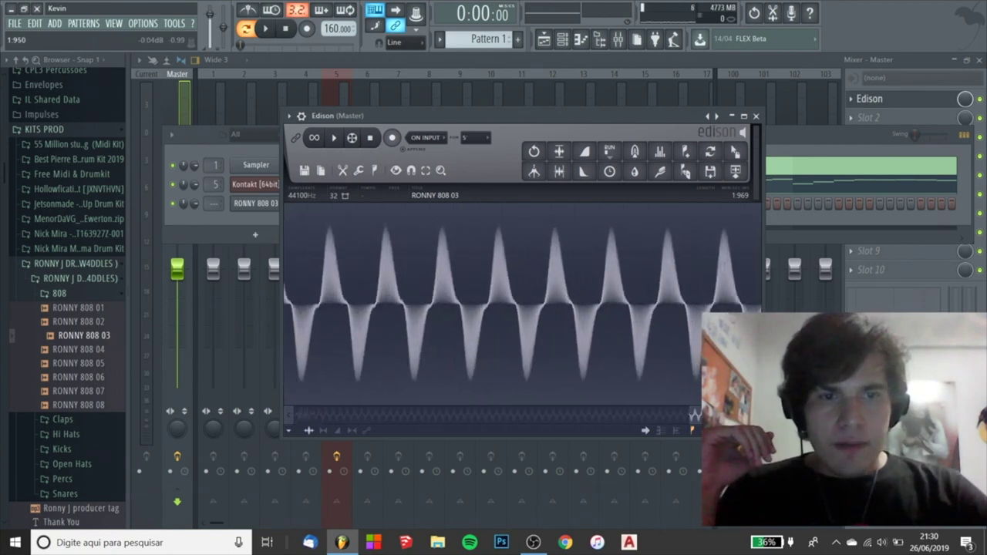
drag(736, 308, 745, 308)
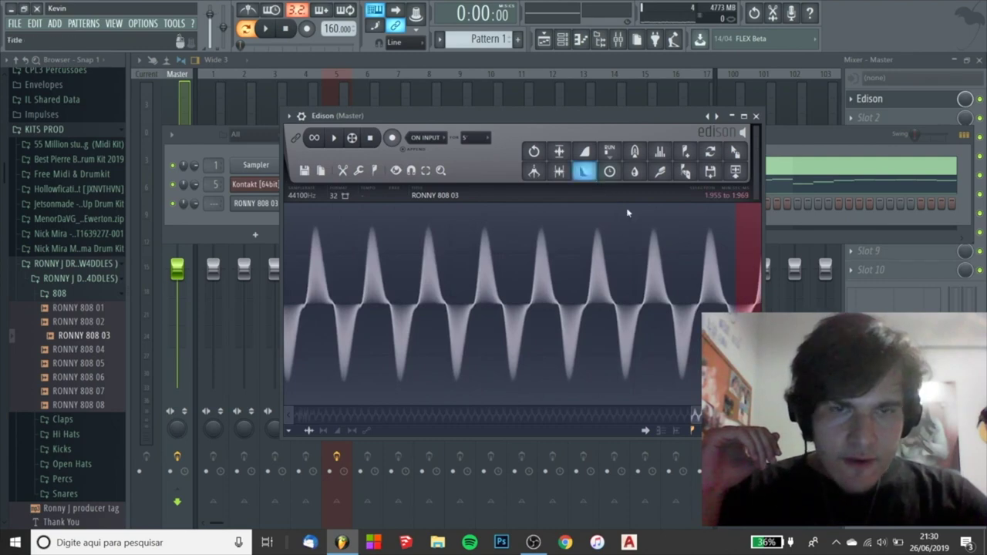
drag(736, 308, 738, 308)
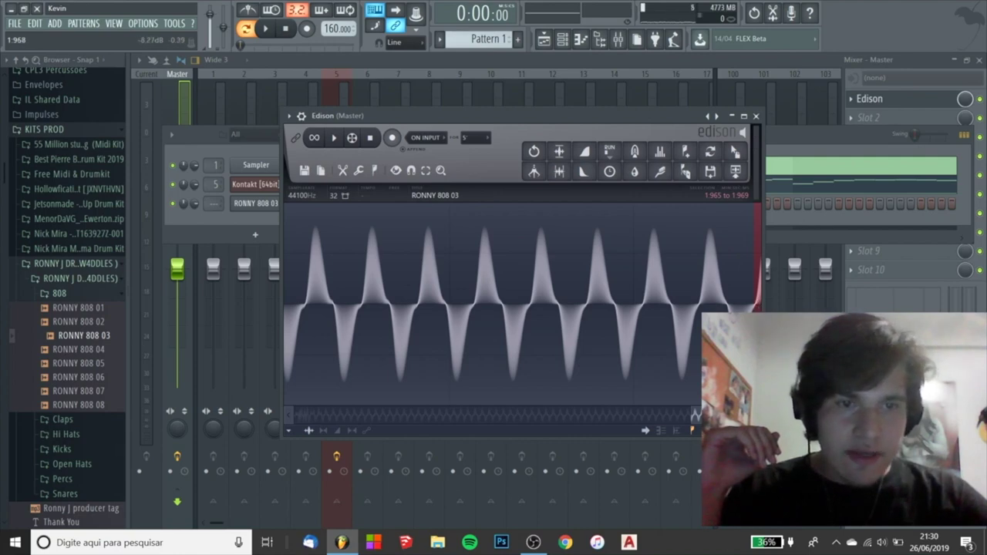
click(586, 175)
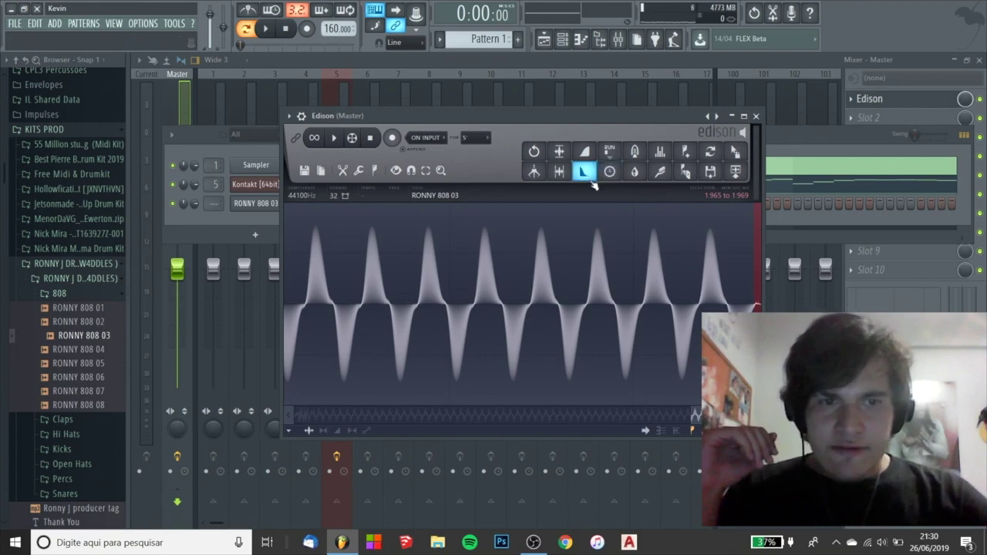
click(748, 304)
scroll(748, 308, down, 3)
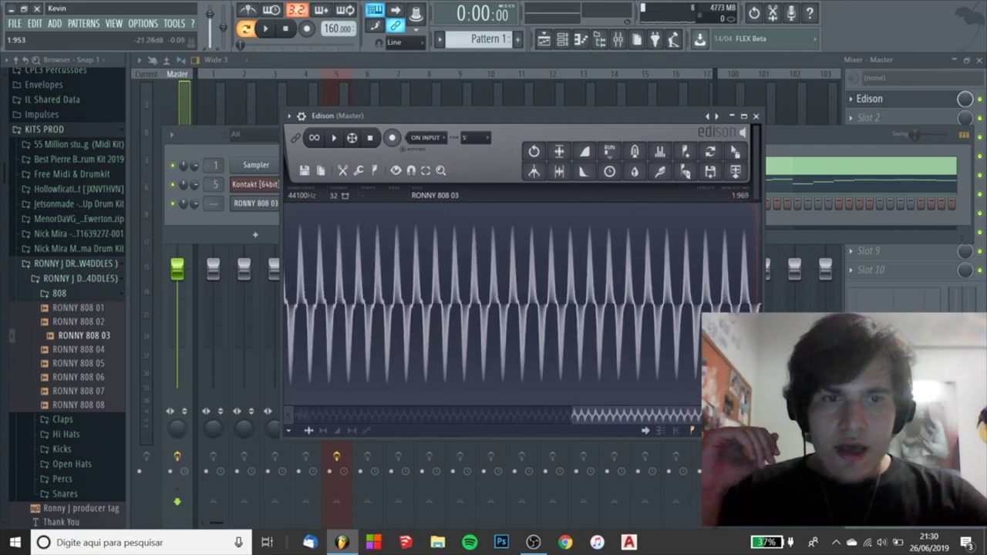
scroll(522, 305, down, 3)
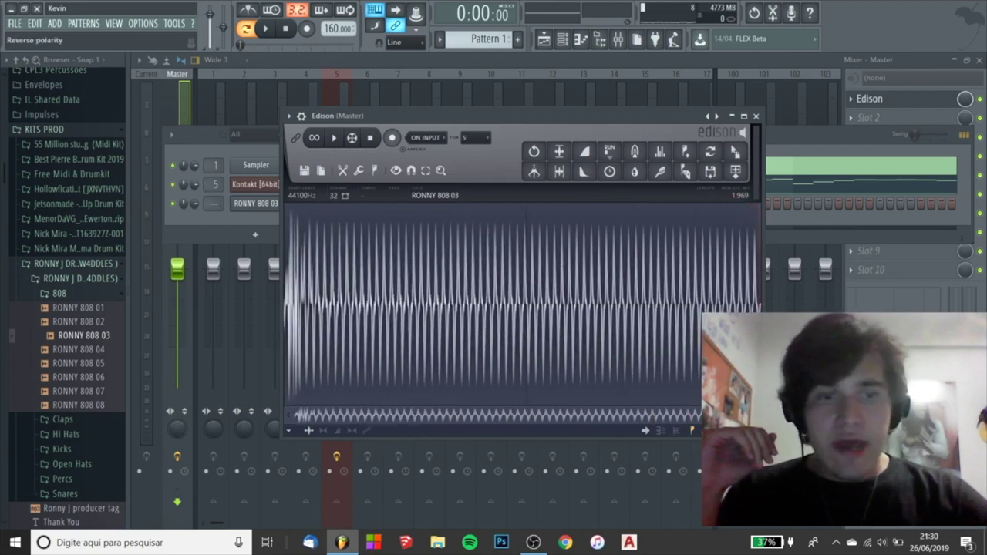
- Select the tiny section at the very start of the RONNY 808 03 waveform, fade it in, and check the sample's end
scroll(285, 363, up, 10)
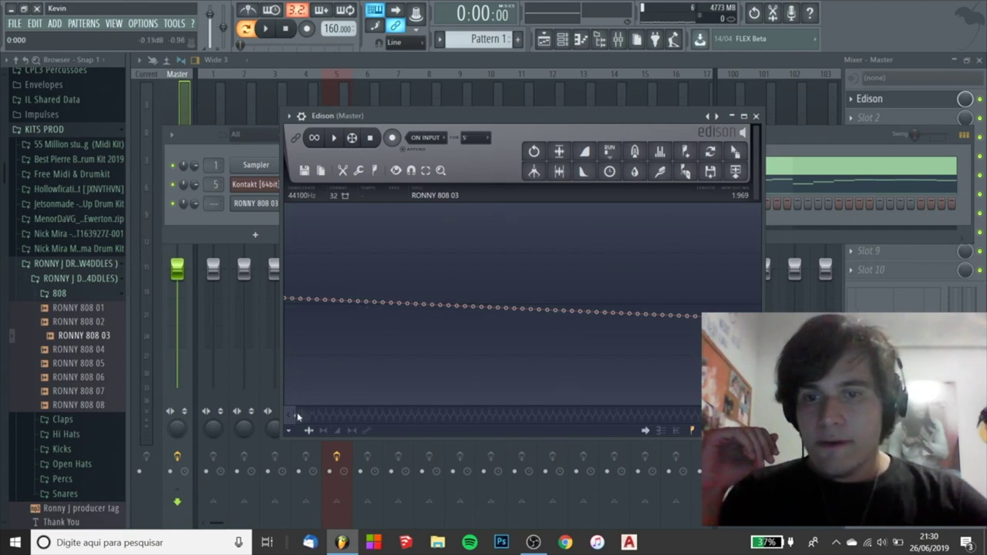
scroll(298, 416, down, 5)
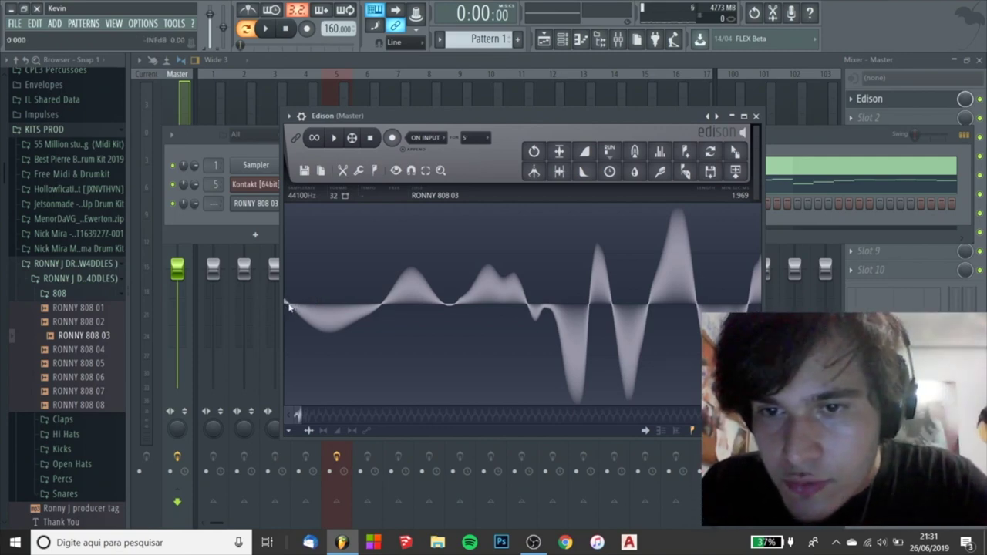
scroll(287, 307, up, 4)
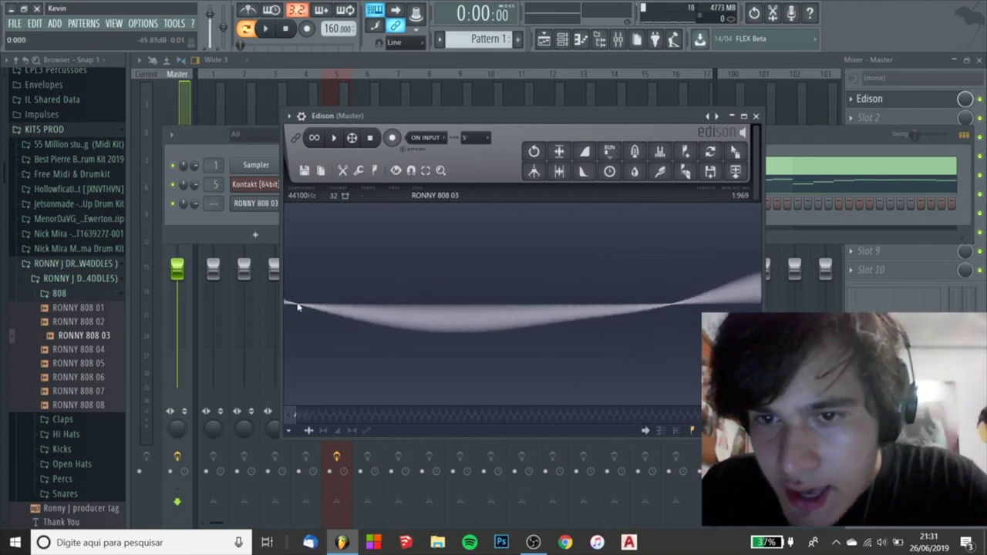
scroll(297, 307, down, 4)
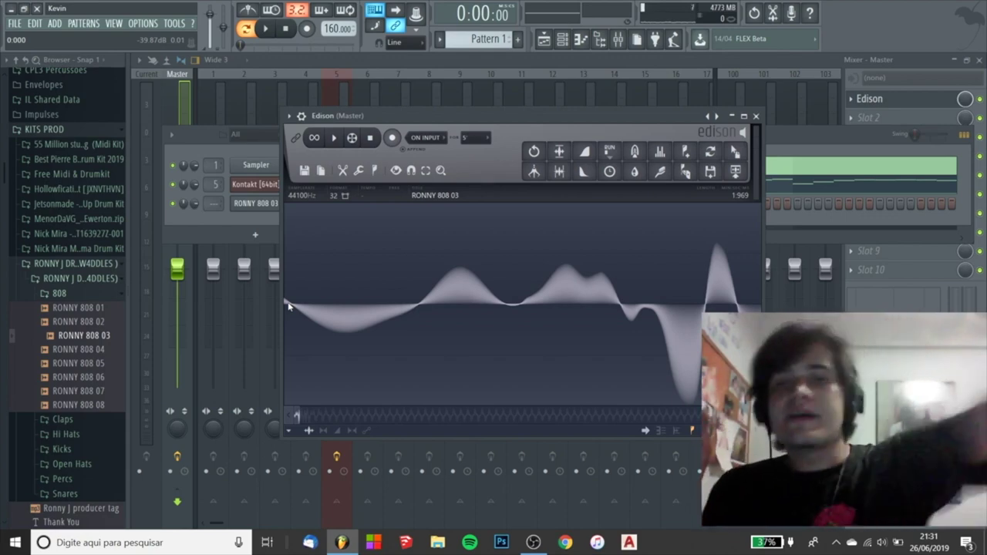
click(287, 306)
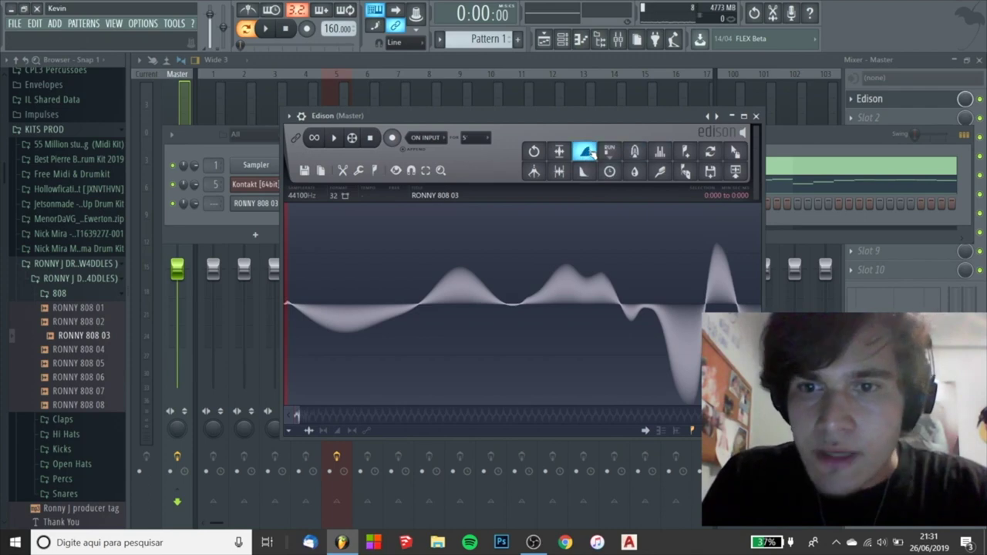
scroll(296, 320, down, 4)
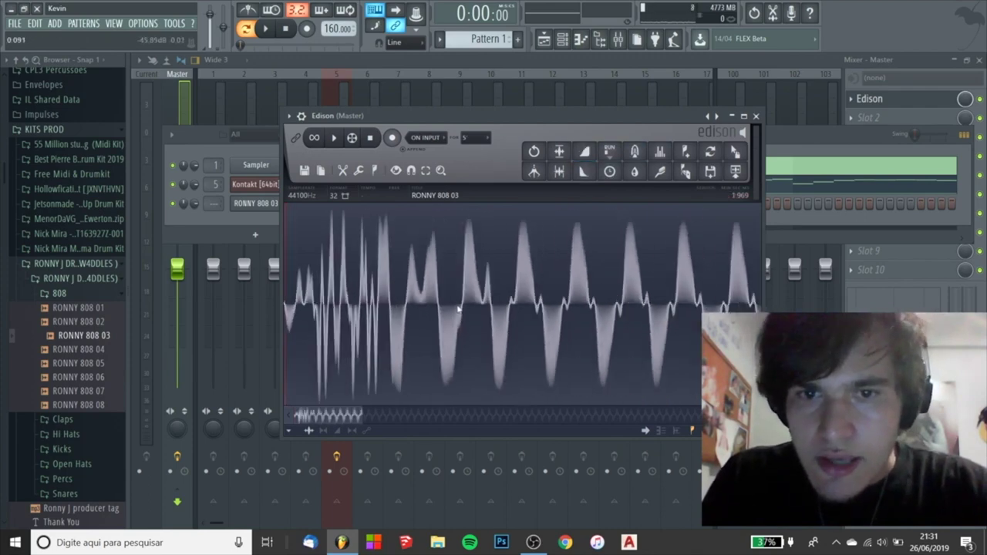
scroll(297, 320, down, 5)
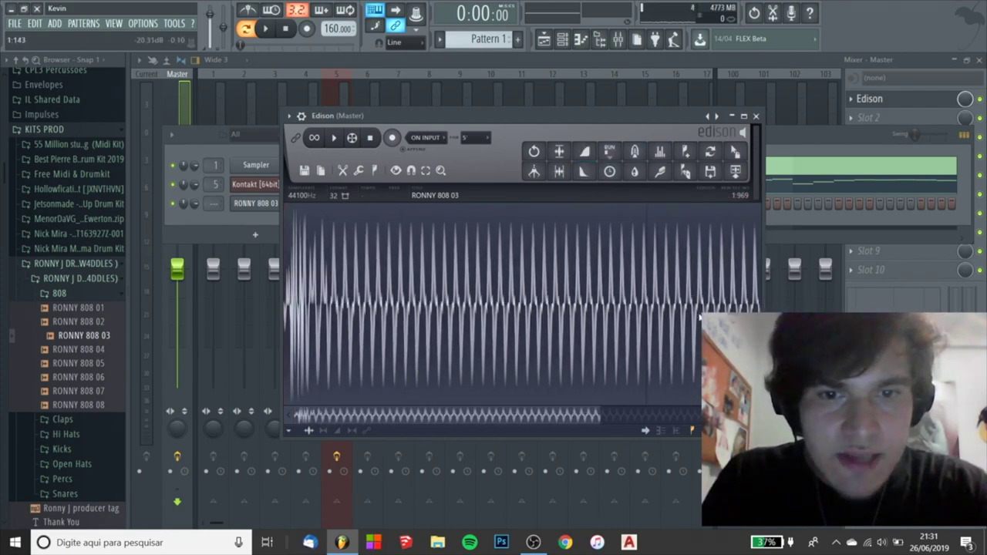
scroll(296, 321, up, 4)
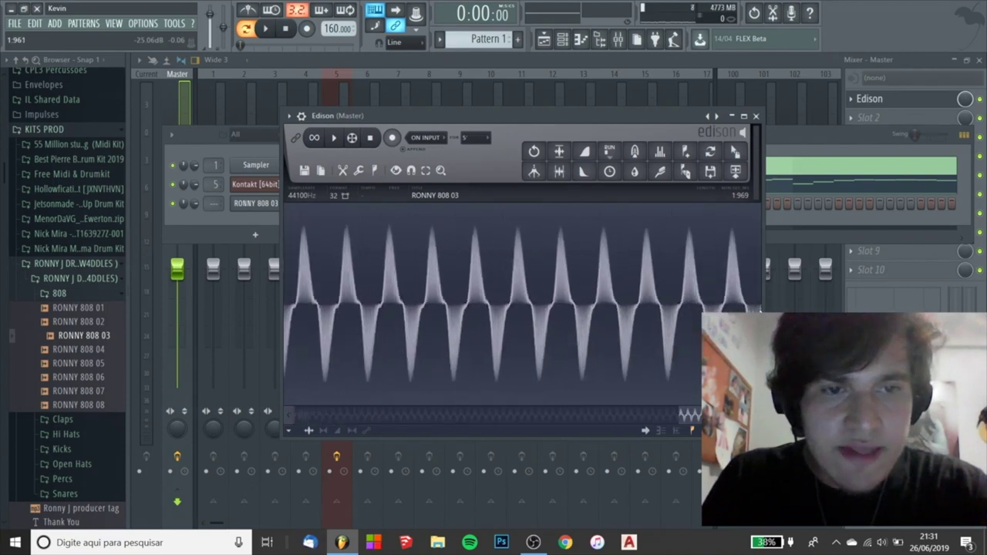
scroll(296, 320, down, 2)
scroll(296, 321, down, 2)
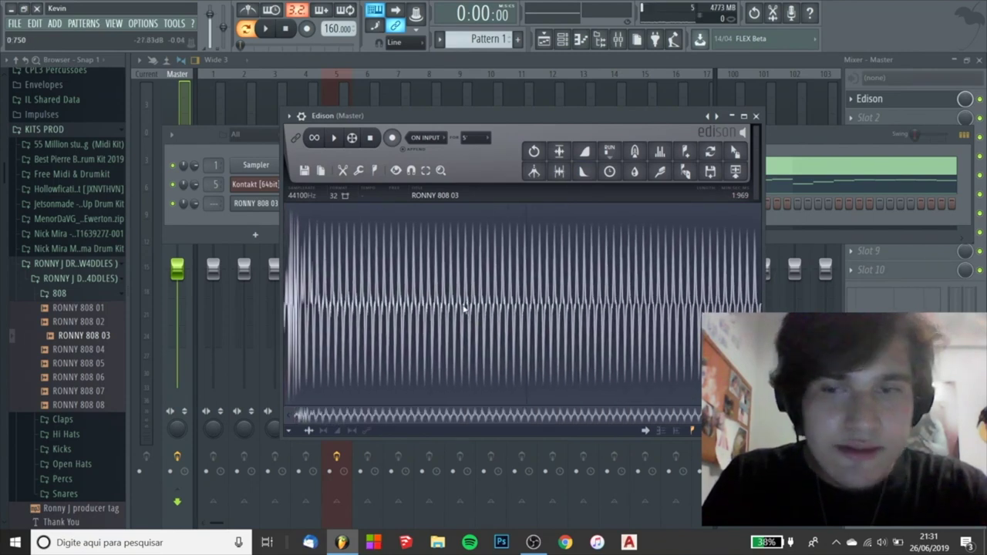
- Run Detect pitch regions on the RONNY 808 03 sample in Edison
click(348, 287)
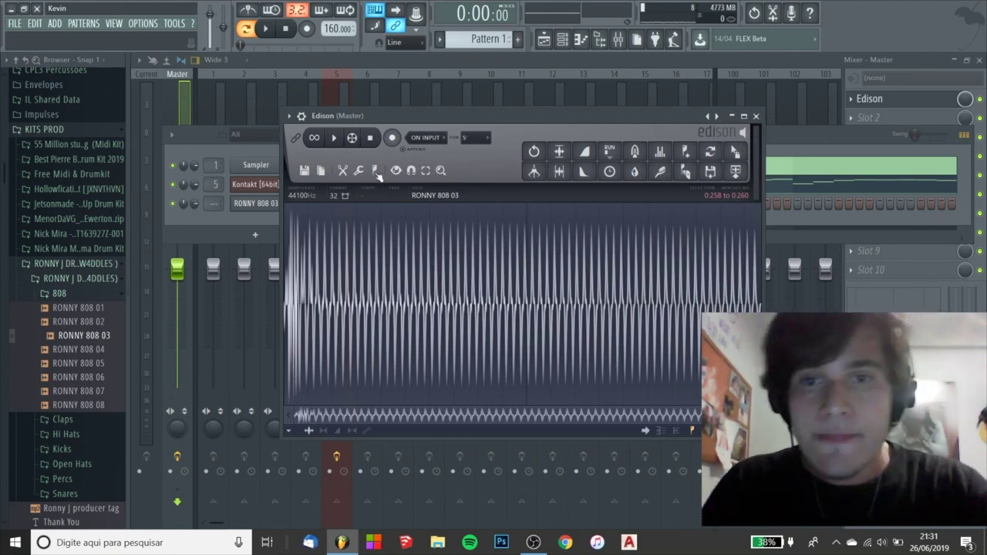
drag(398, 116, 505, 227)
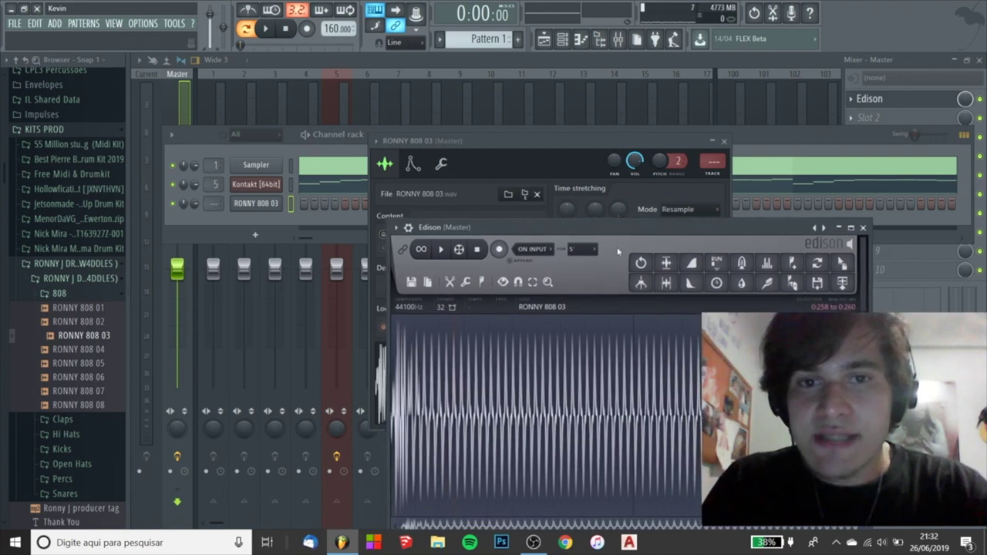
drag(597, 231, 625, 200)
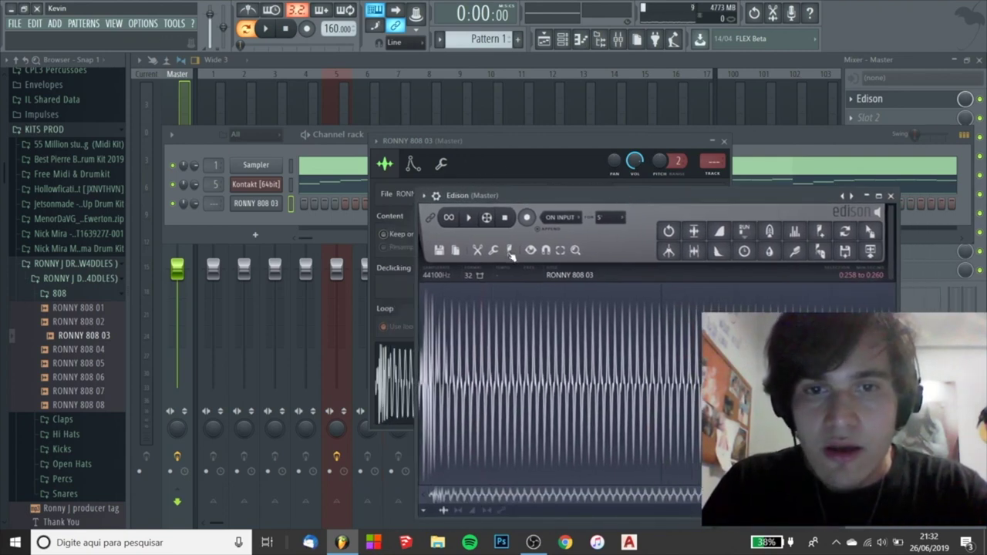
click(509, 253)
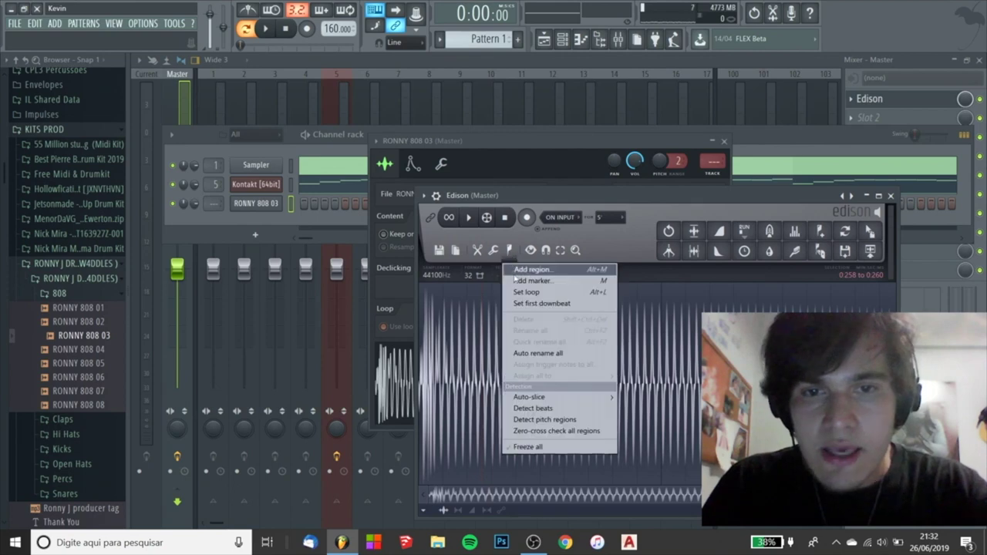
click(547, 420)
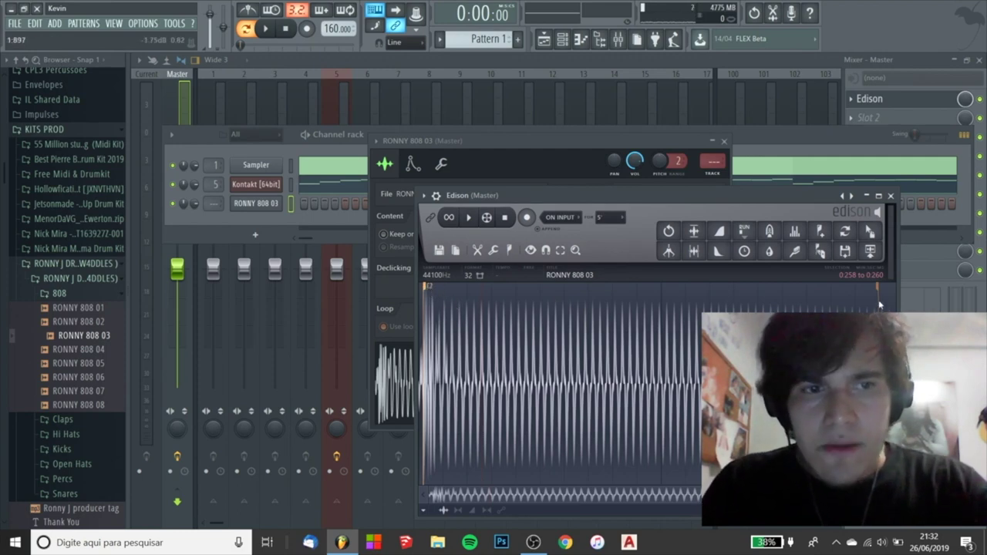
- Try D#5 as the root note of the RONNY 808 03 channel and return it to C5
click(465, 142)
click(441, 164)
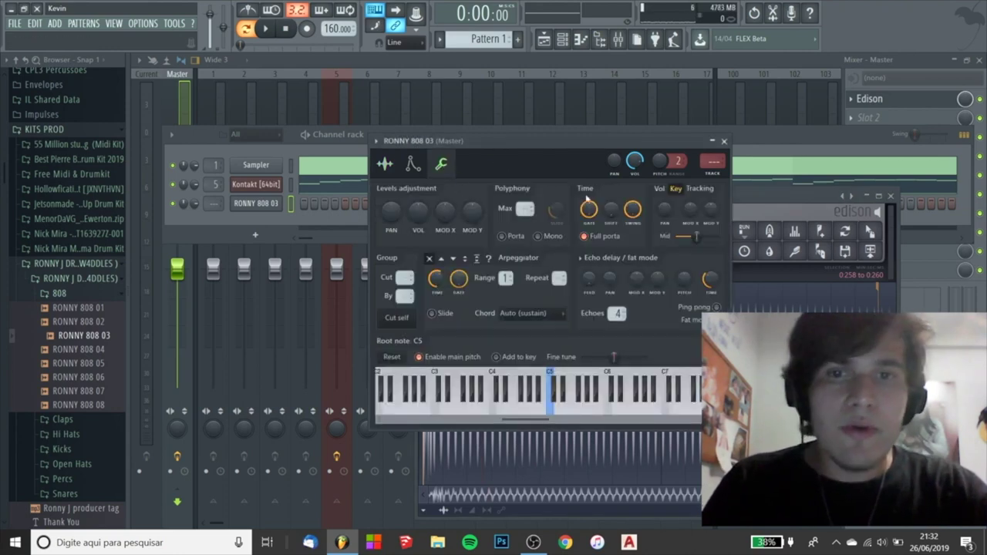
click(412, 163)
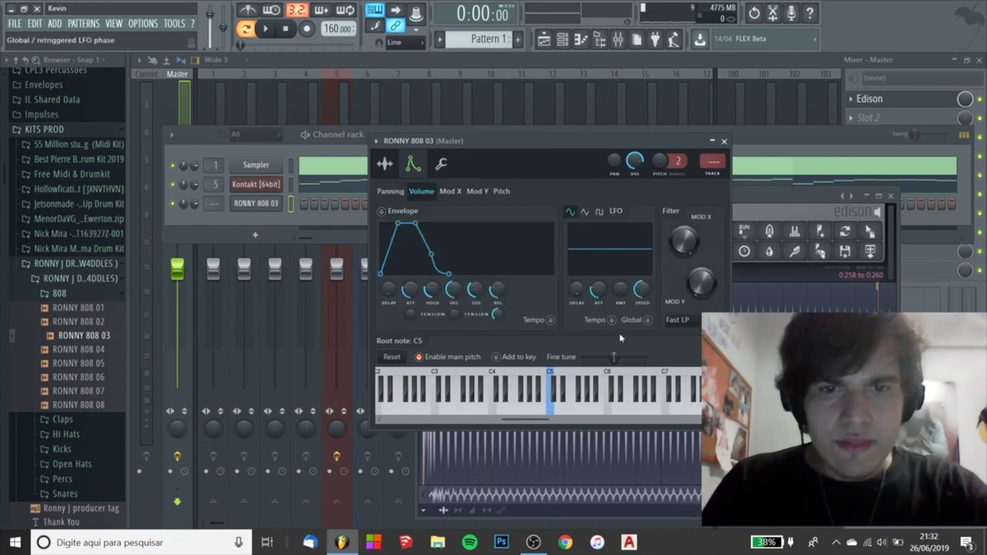
click(569, 382)
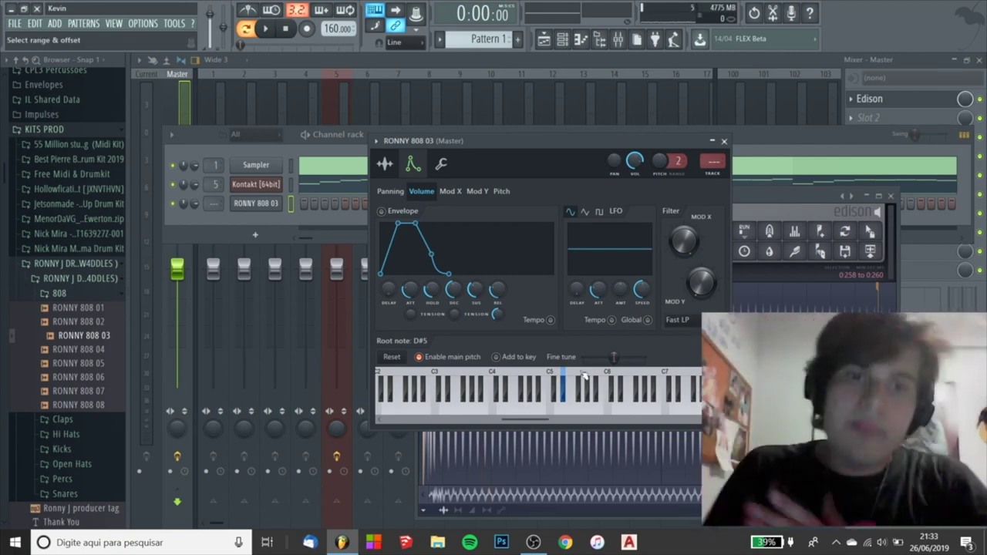
right_click(550, 409)
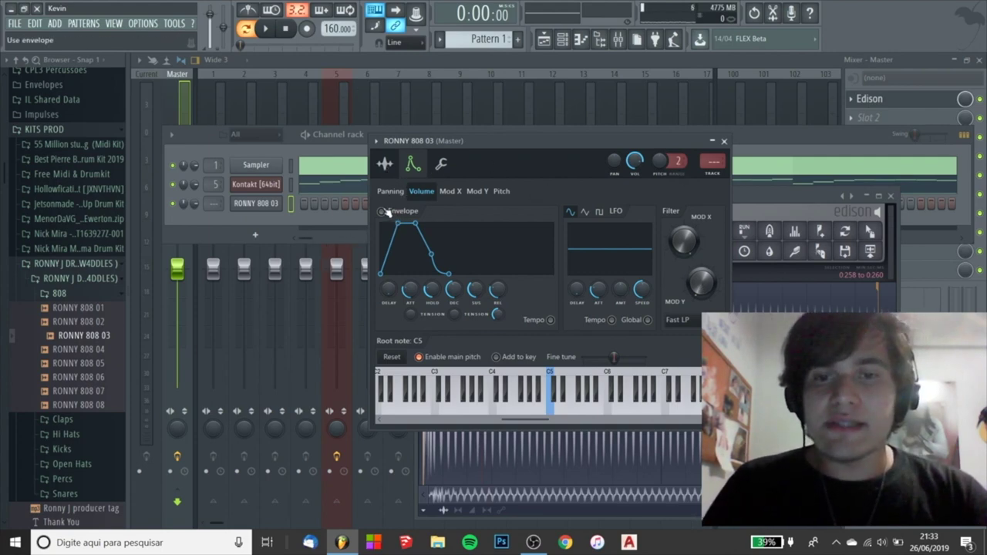
- Audition a G5 note on the RONNY 808 03 channel and open the channel's piano roll
click(383, 212)
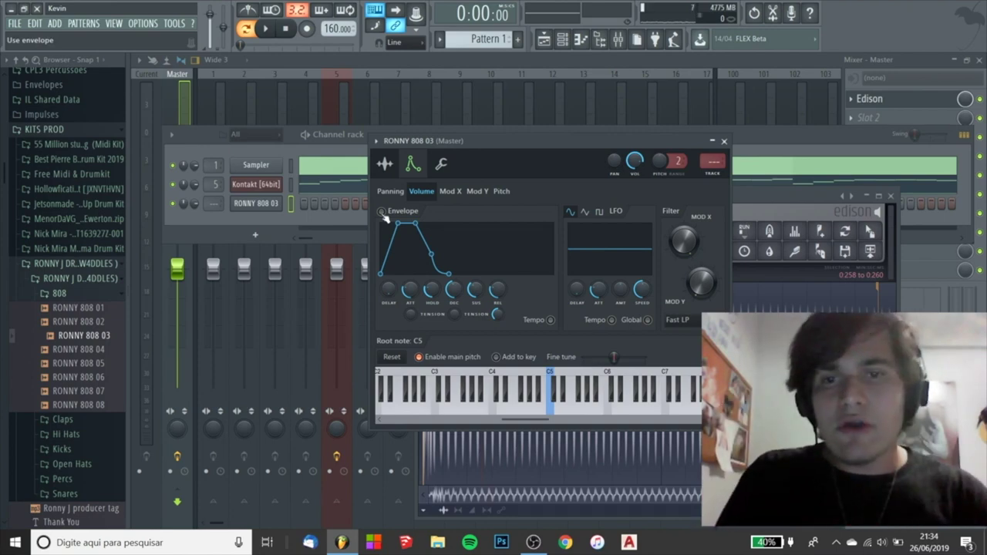
key(b)
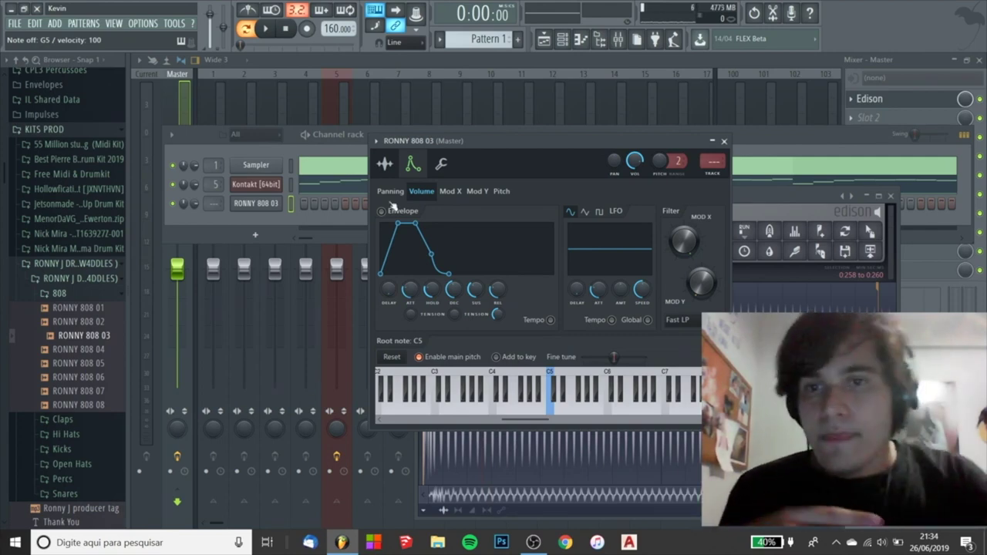
right_click(279, 203)
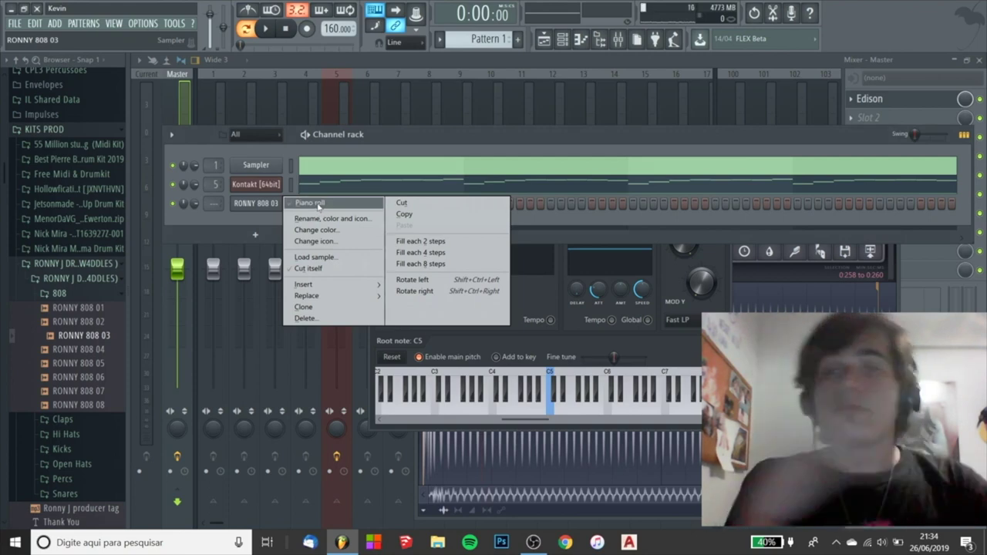
click(311, 203)
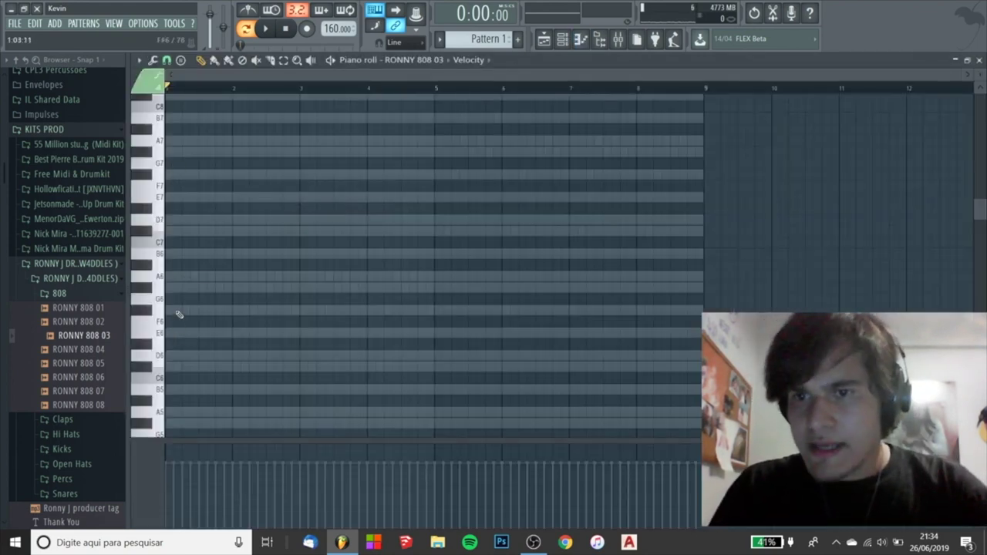
- Place two consecutive F#5 notes at the start of the pattern, the first shortened to six steps, and play them
scroll(180, 324, down, 3)
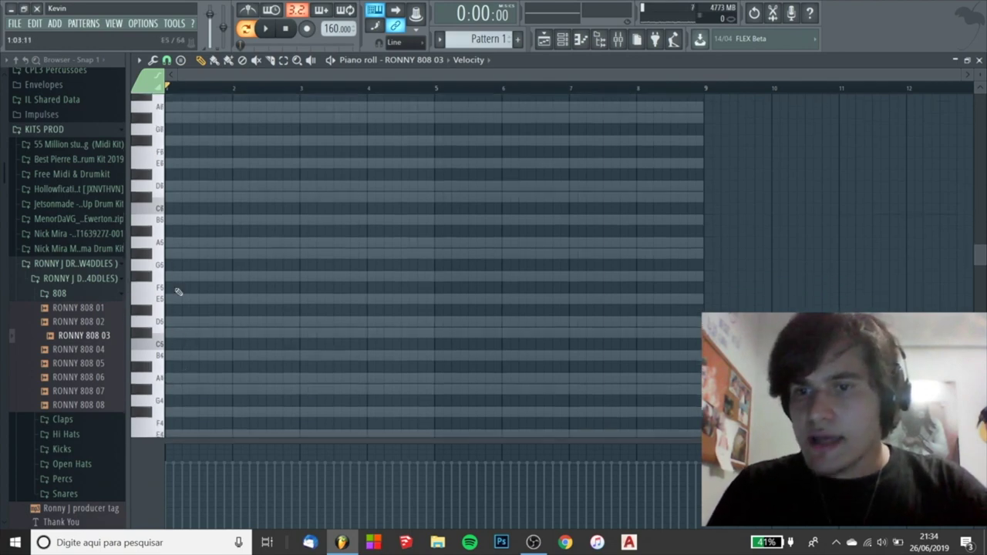
click(172, 278)
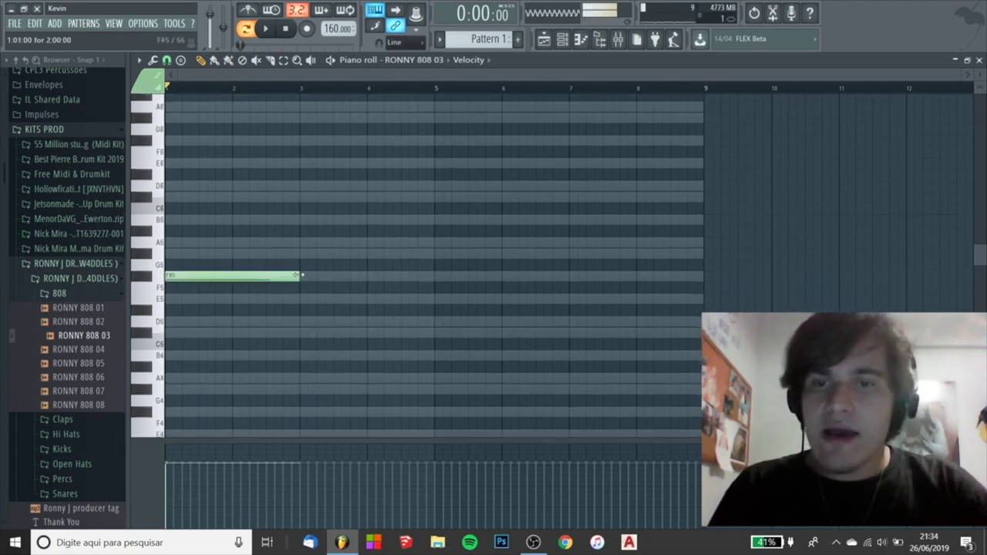
drag(287, 278, 220, 278)
scroll(203, 279, up, 3)
click(219, 278)
scroll(301, 266, down, 2)
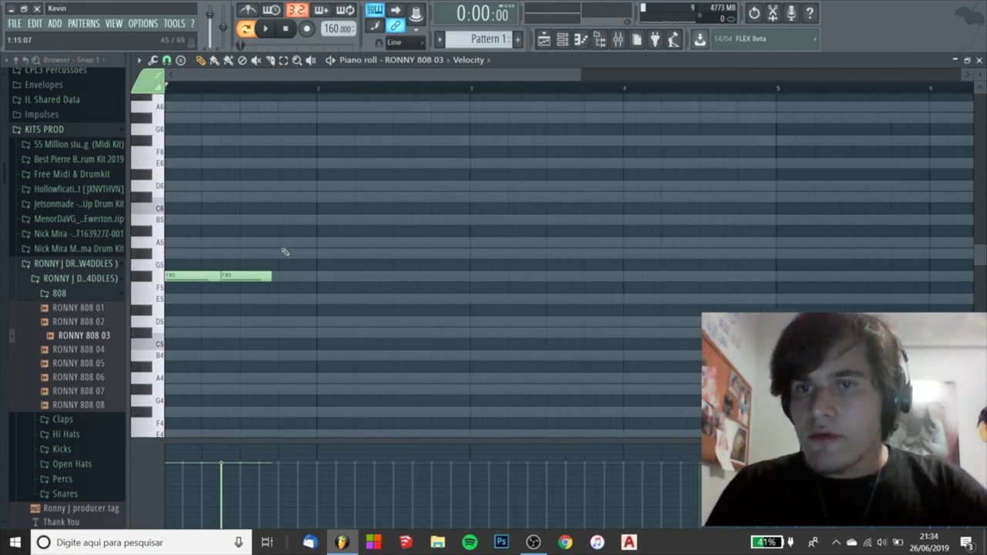
key(space)
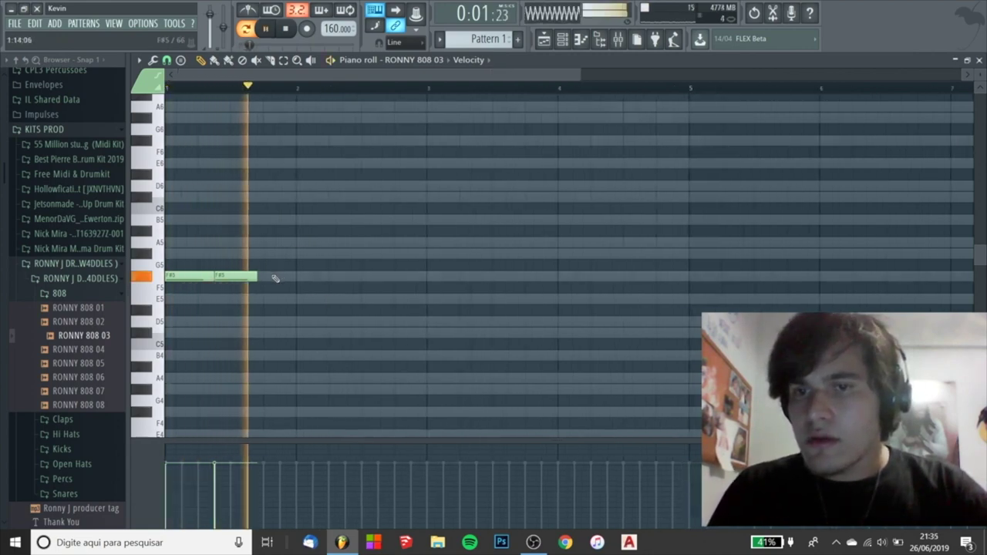
- Add a six-step G#5 note directly after the two F#5 notes and play the line back
click(280, 275)
drag(282, 275, 282, 253)
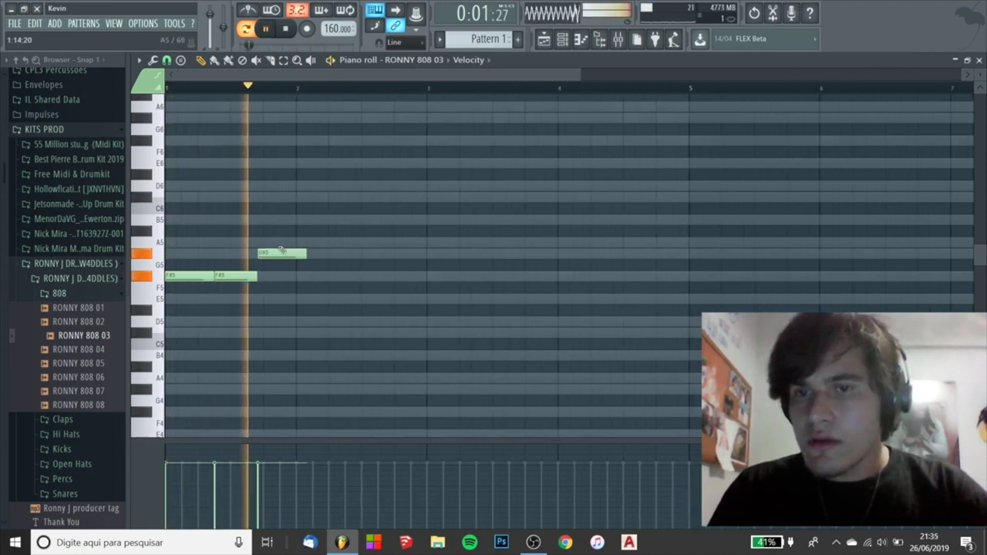
key(space)
scroll(246, 266, up, 1)
scroll(245, 266, up, 3)
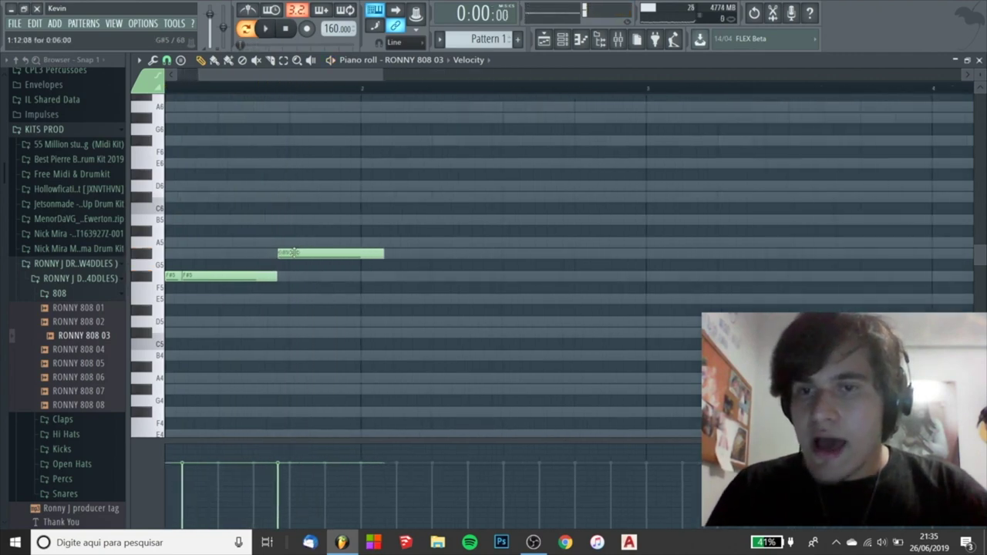
key(space)
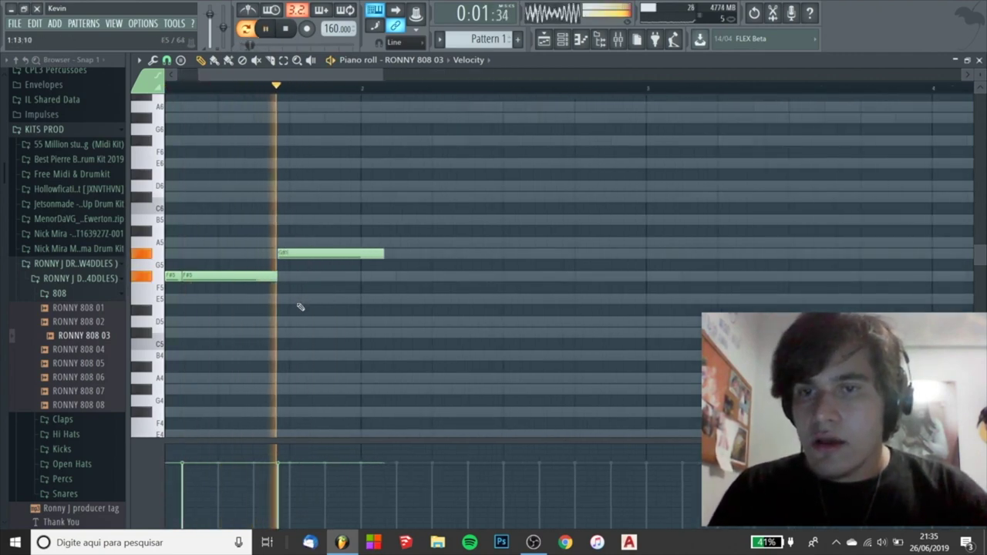
key(space)
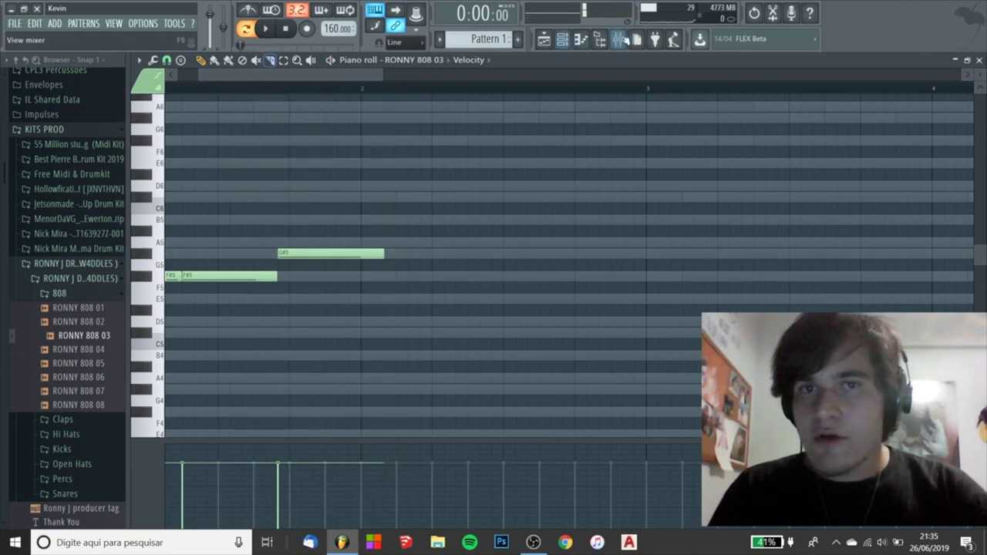
- Mute the Kontakt channel to play the 808 line alone, and delete the G#5 note
key(F6)
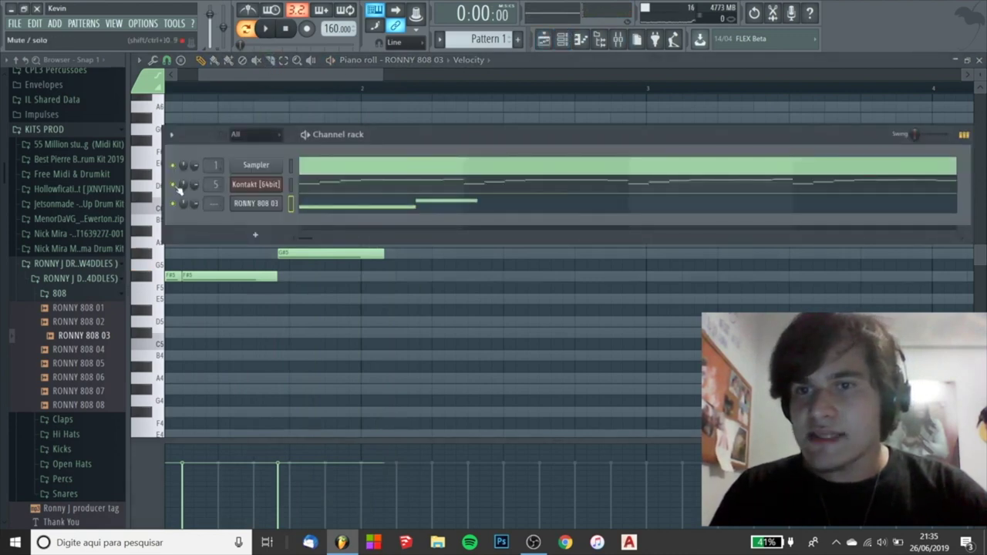
key(F6)
key(space)
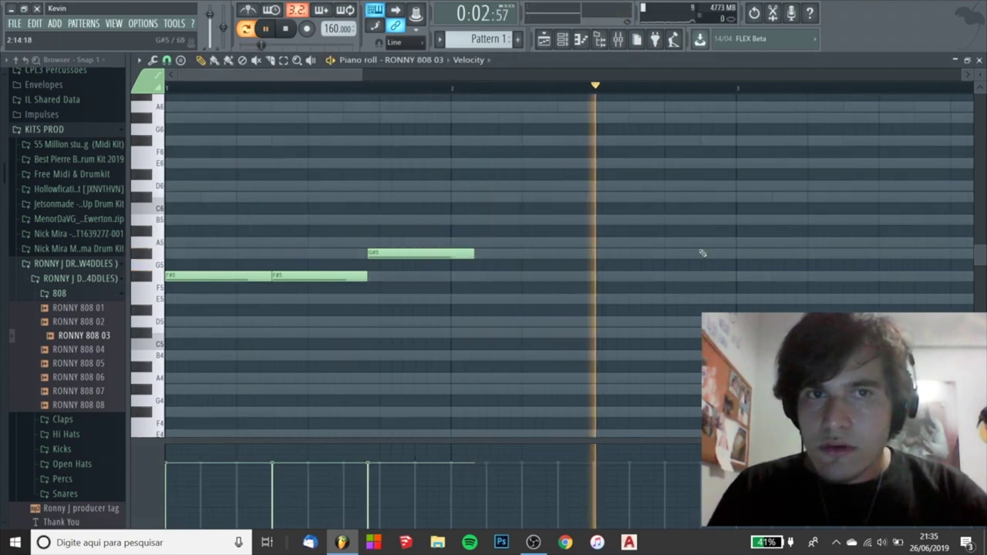
key(space)
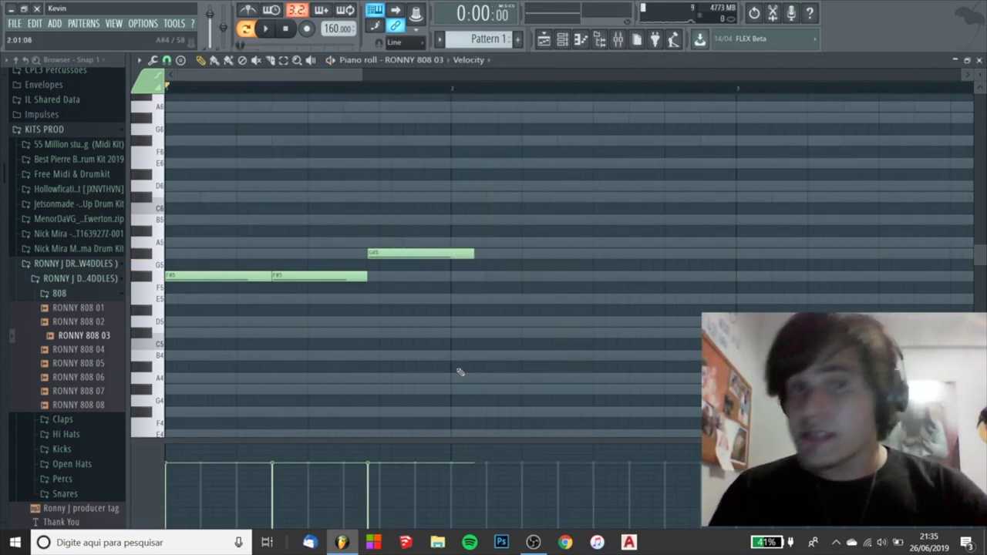
right_click(440, 253)
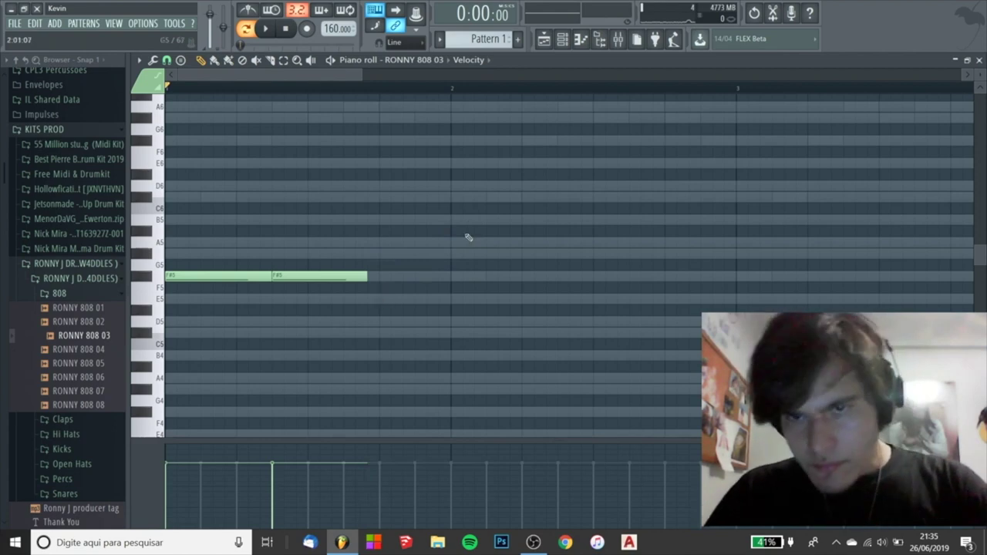
- Enable the volume envelope of the RONNY 808 03 channel and reduce its attack time to zero
click(562, 38)
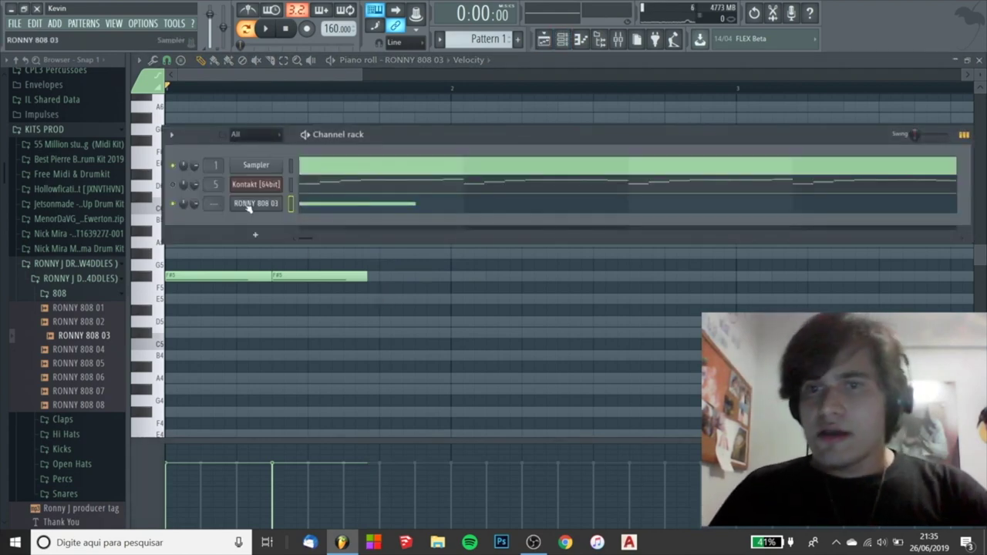
click(249, 205)
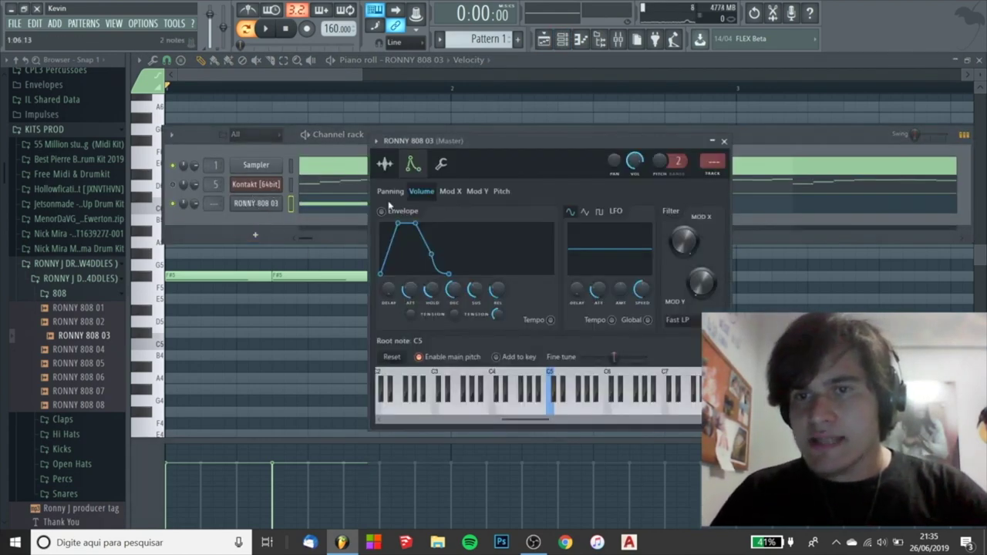
click(386, 213)
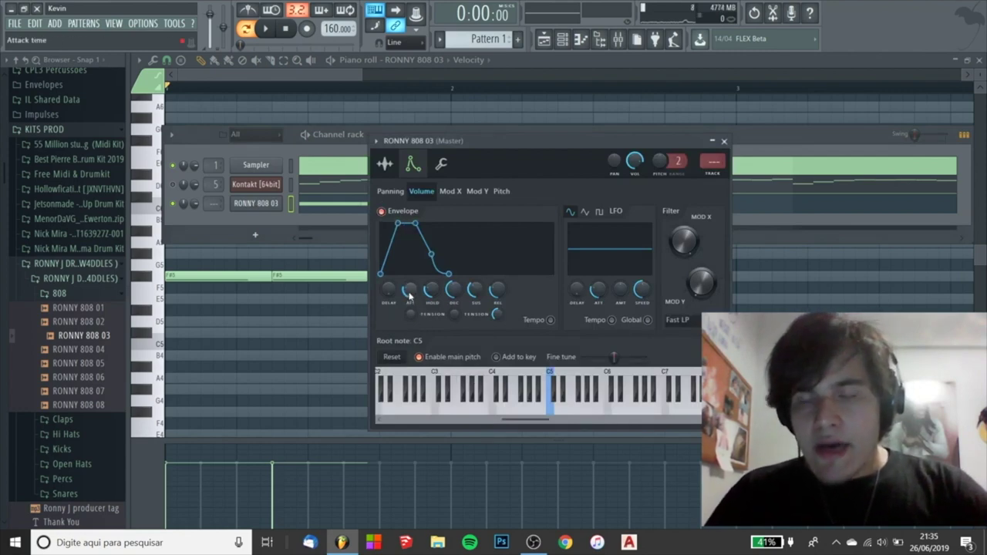
drag(408, 289, 409, 313)
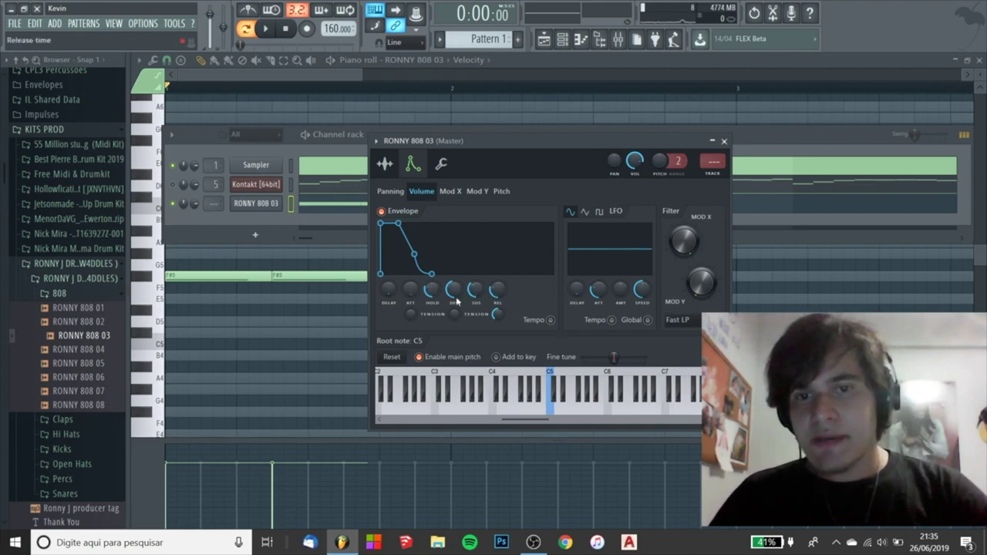
- Try a longer attack on the volume envelope, audition notes with it, and return the attack to zero
mouse_move(410, 290)
mouse_down()
mouse_move(410, 279)
mouse_move(411, 291)
mouse_up()
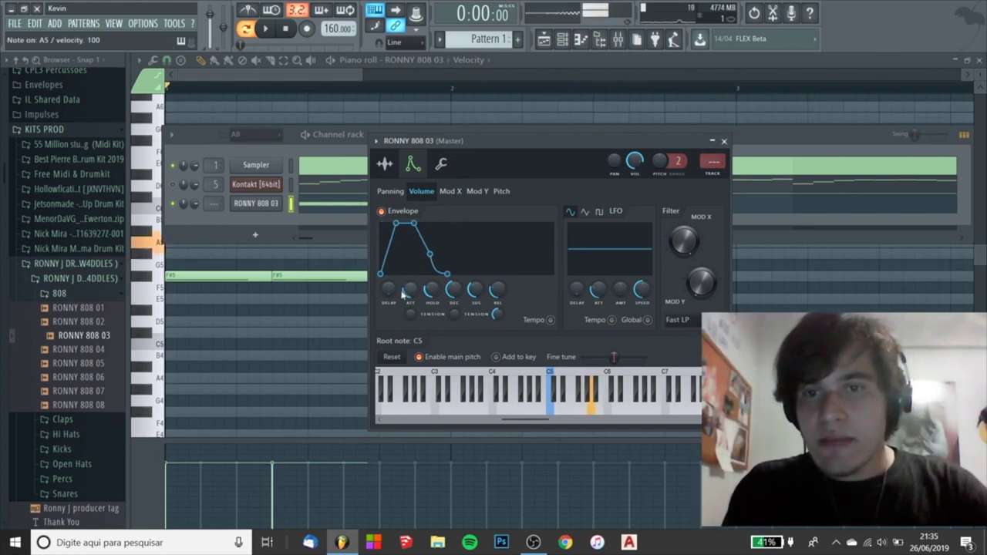
key(e)
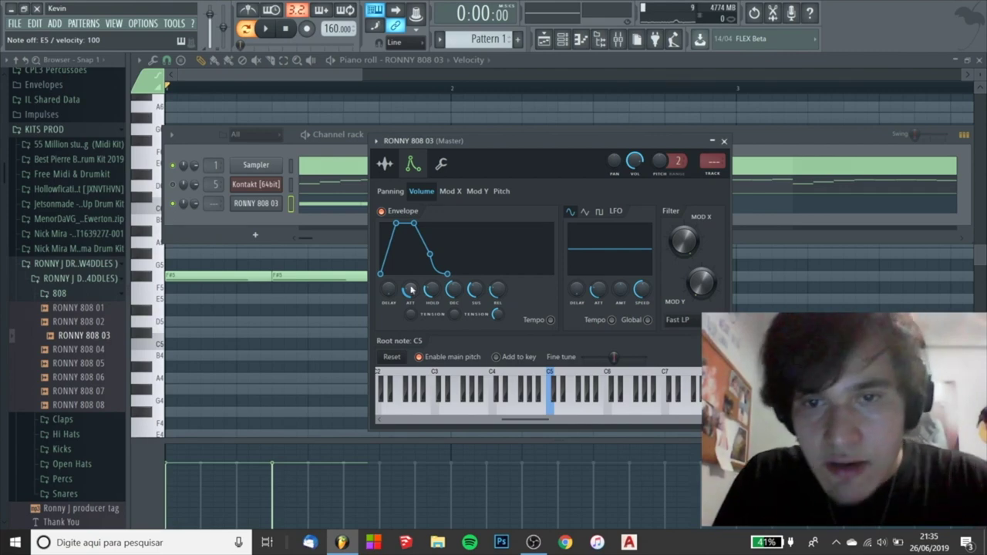
drag(411, 289, 420, 296)
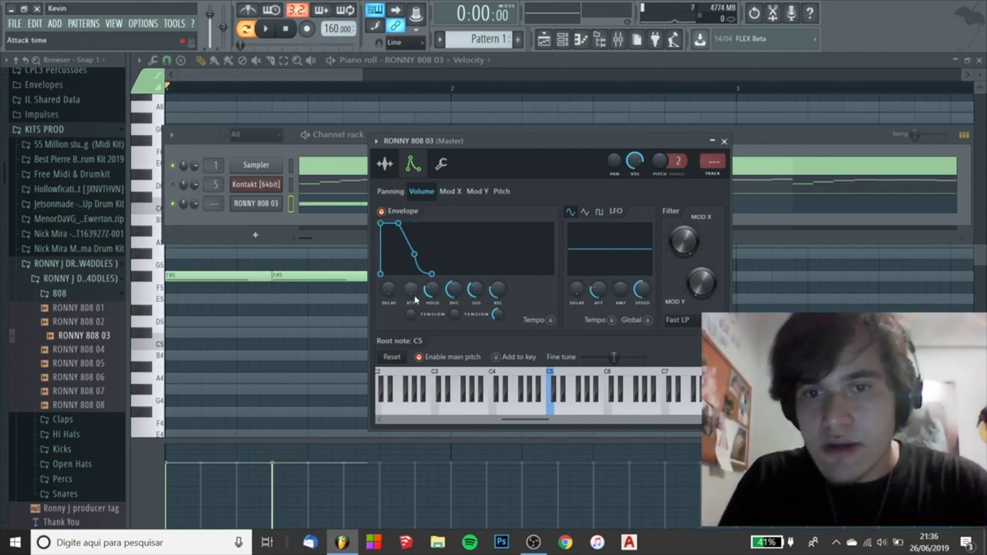
- Raise the volume envelope's hold time to maximum on the RONNY 808 03 channel and audition several notes
click(496, 136)
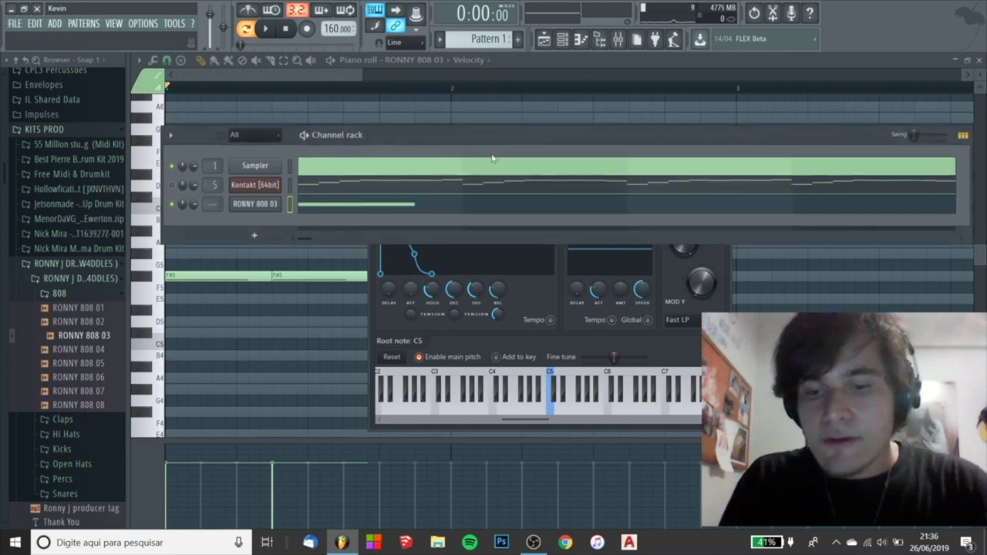
click(595, 339)
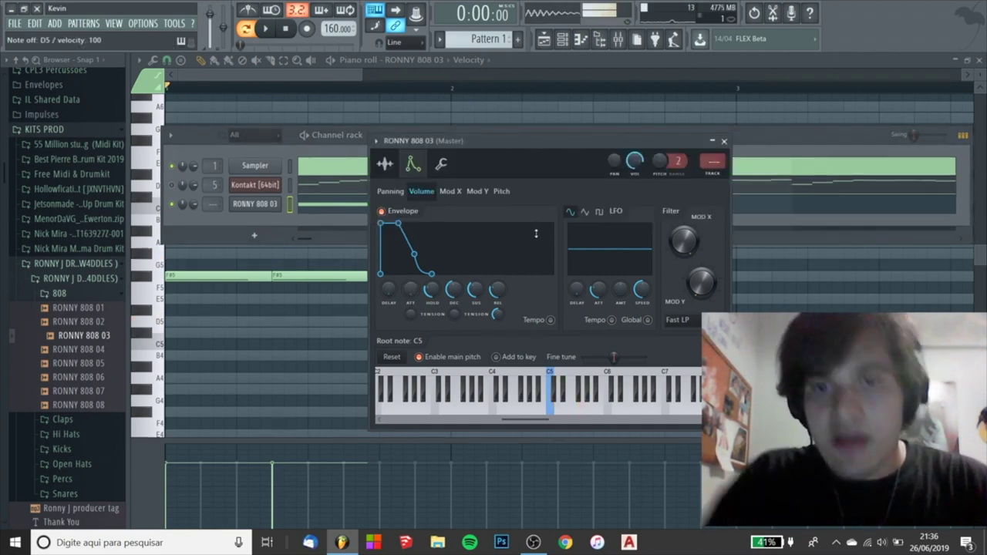
drag(431, 290, 431, 266)
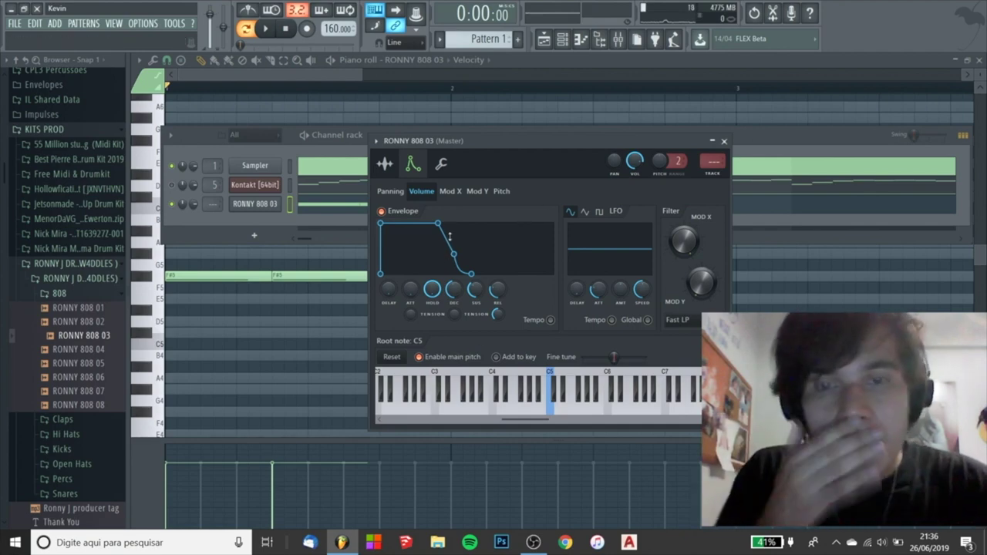
key(b)
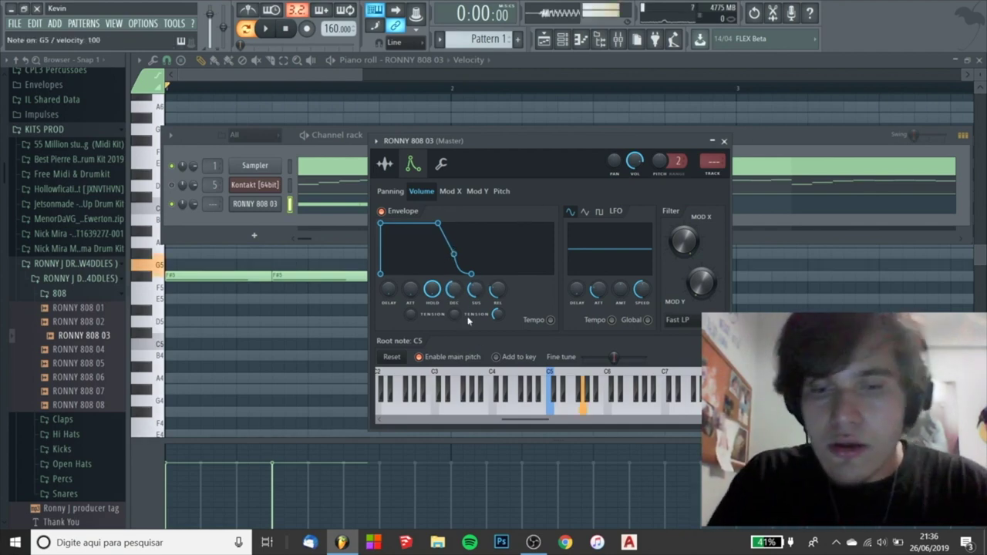
key(n)
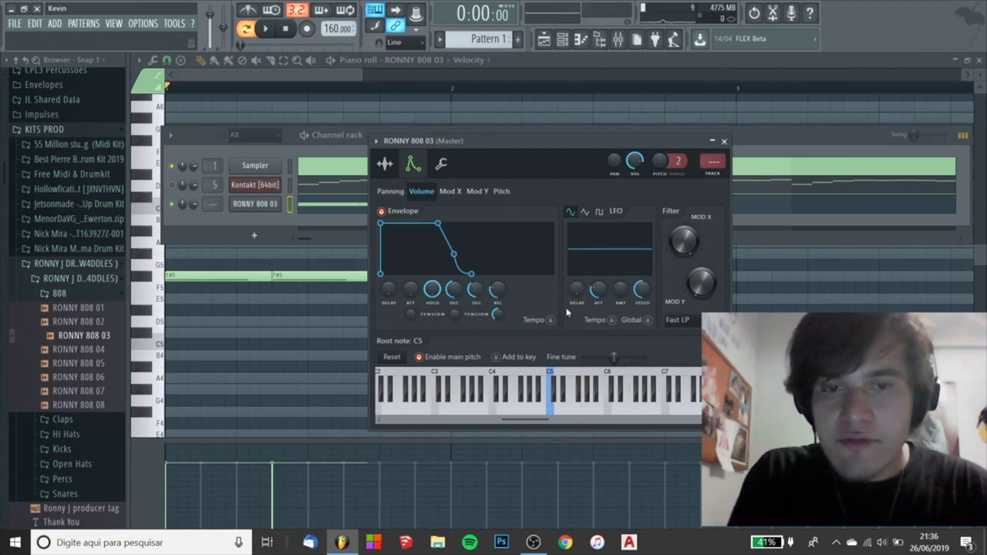
key(w)
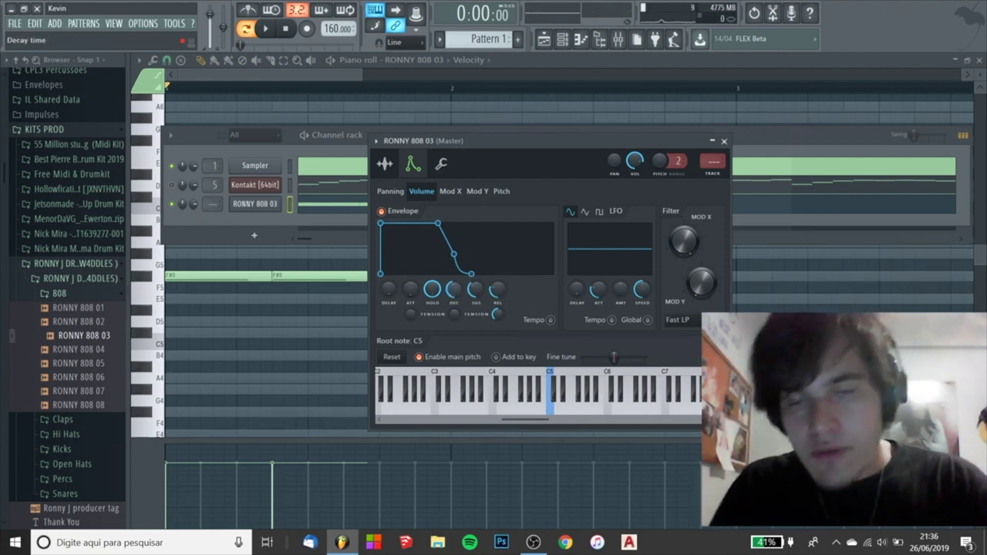
- Reduce the volume envelope's decay, sustain and release to zero and audition pairs of notes
drag(454, 289, 497, 317)
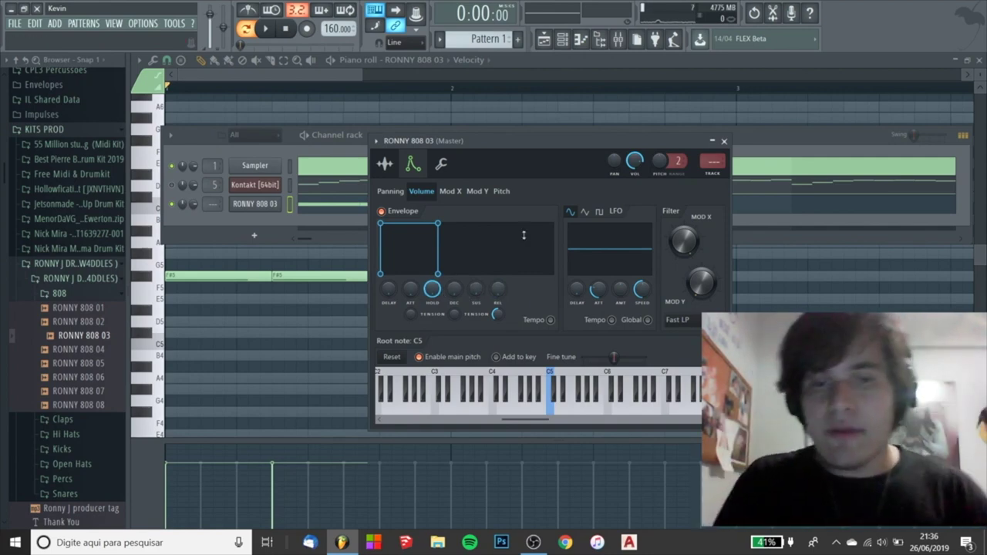
key(w)
key(m)
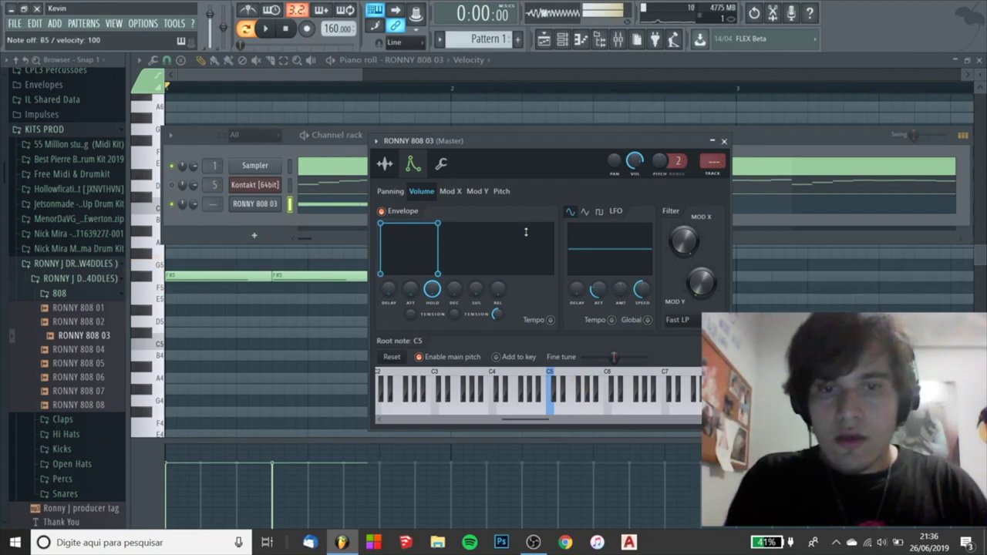
key(w)
key(v)
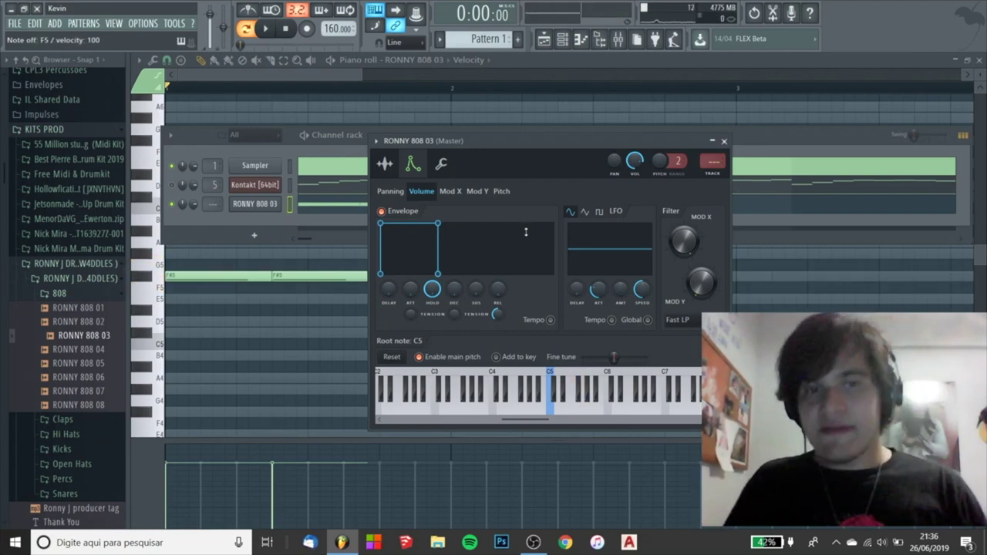
key(w)
key(c)
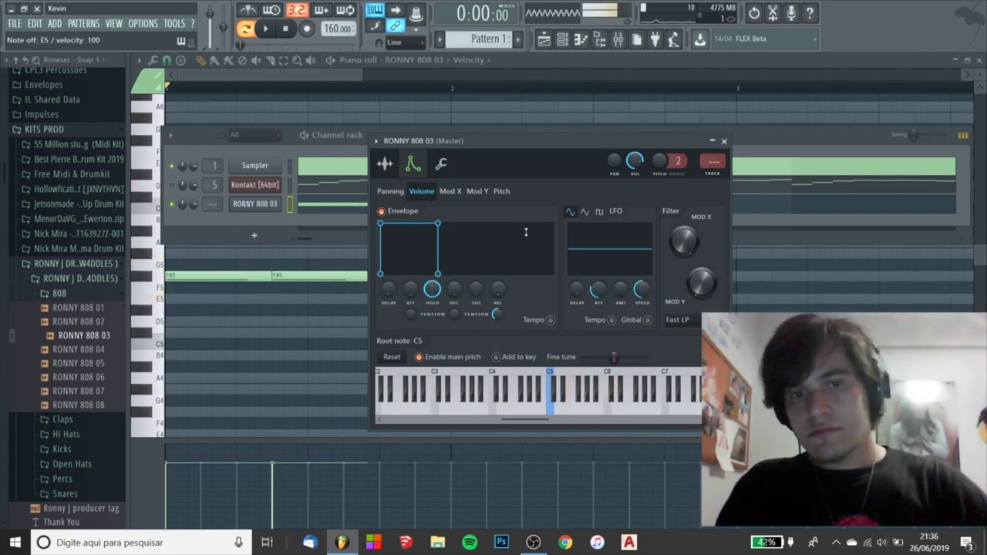
key(w)
key(c)
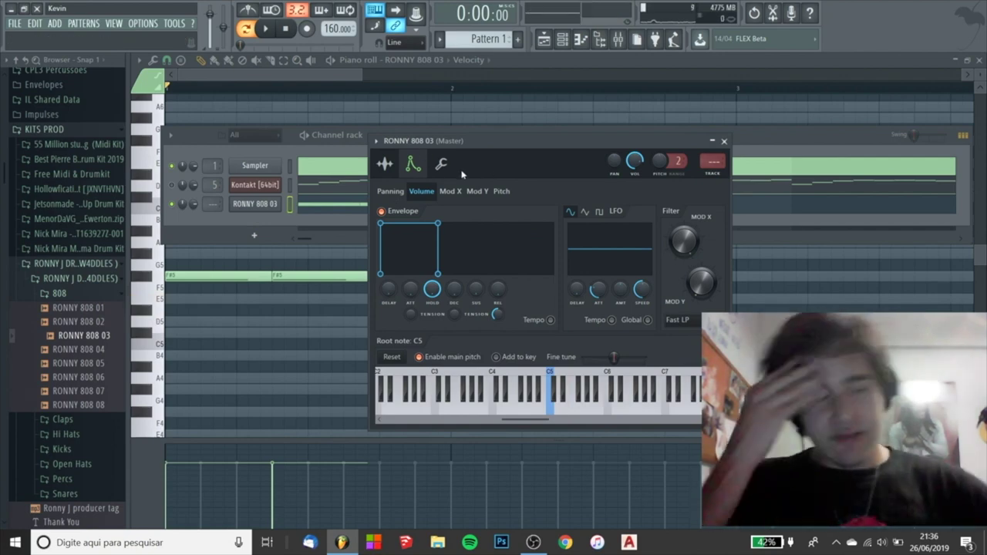
- Make the RONNY 808 03 channel Mono, audition the slide between notes, and set the slide time to 0:03
click(442, 165)
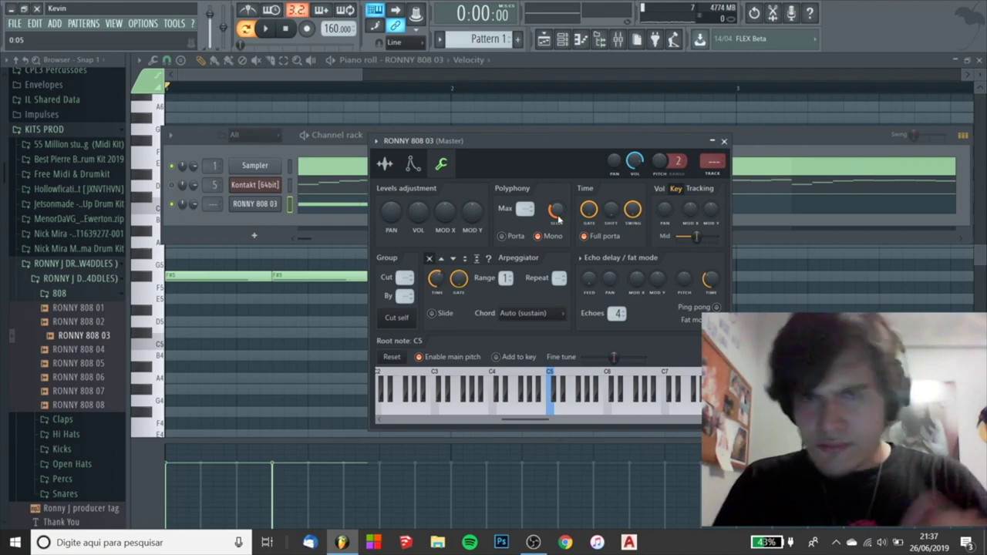
key(x)
key(q)
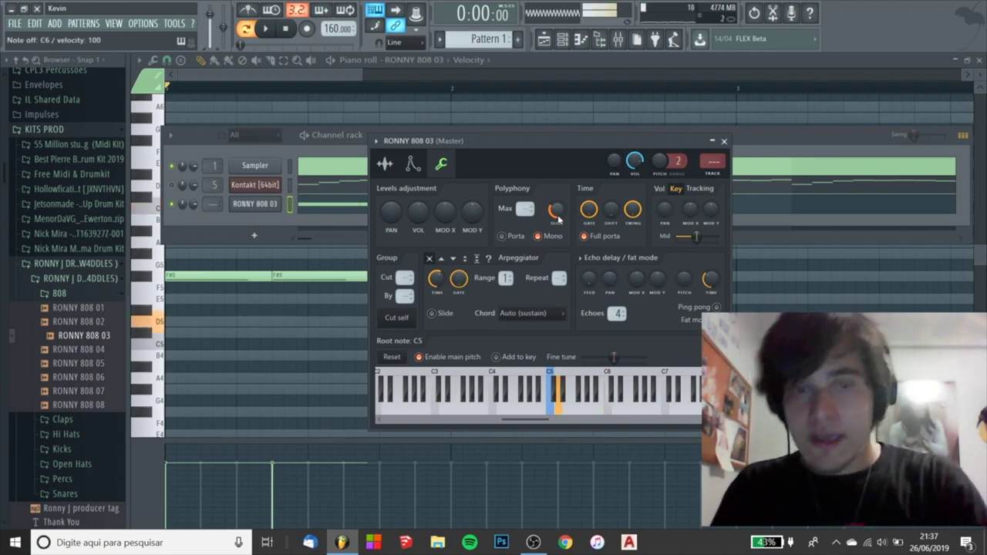
key(c)
key(e)
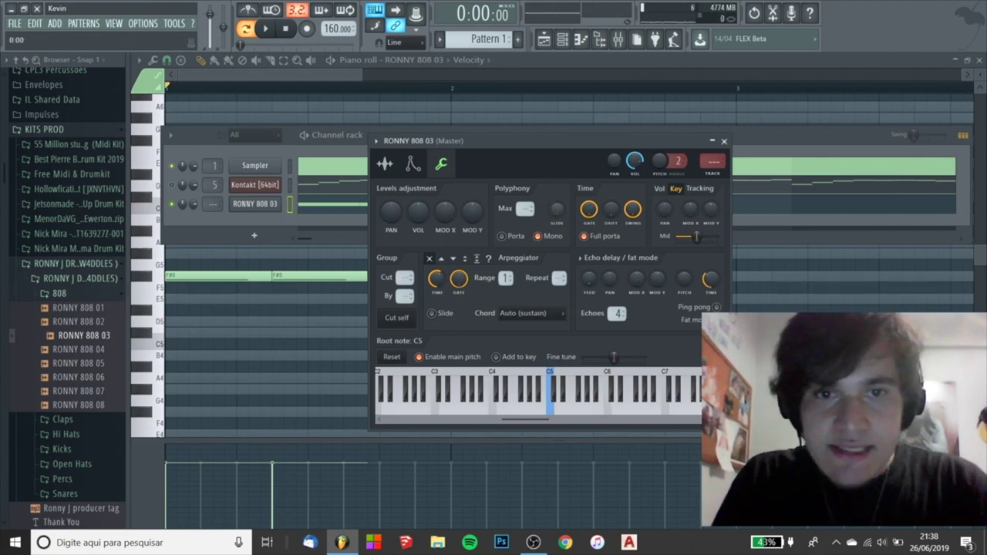
drag(555, 141, 557, 145)
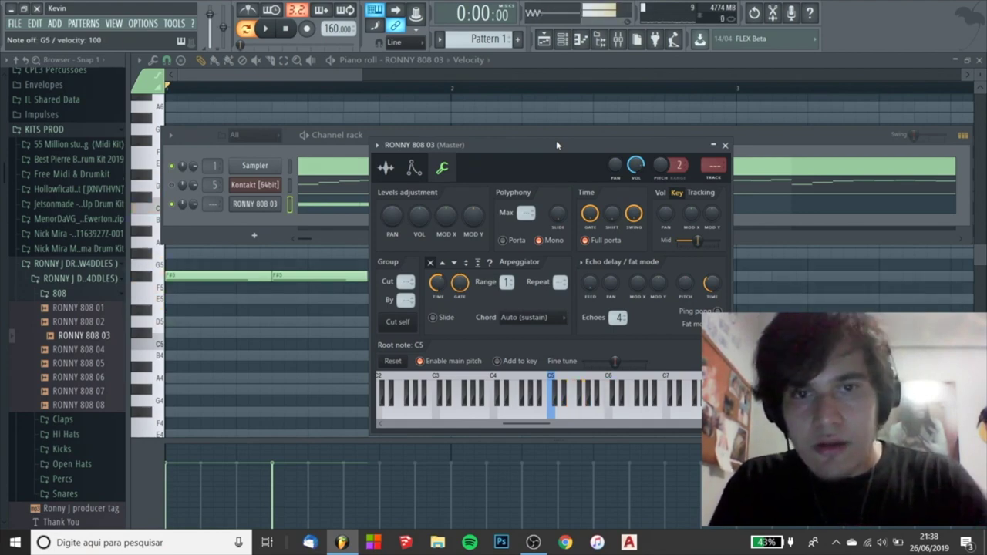
click(559, 210)
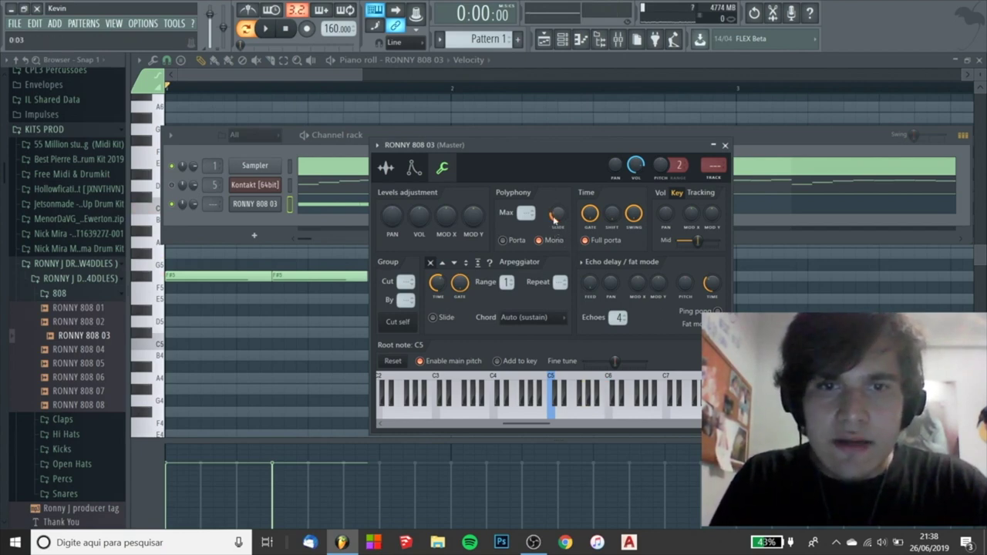
- Try a shorter slide time on the RONNY 808 03 channel and audition notes such as E5 and D6
mouse_move(553, 220)
mouse_down()
mouse_move(553, 206)
mouse_move(553, 224)
mouse_move(563, 220)
mouse_up()
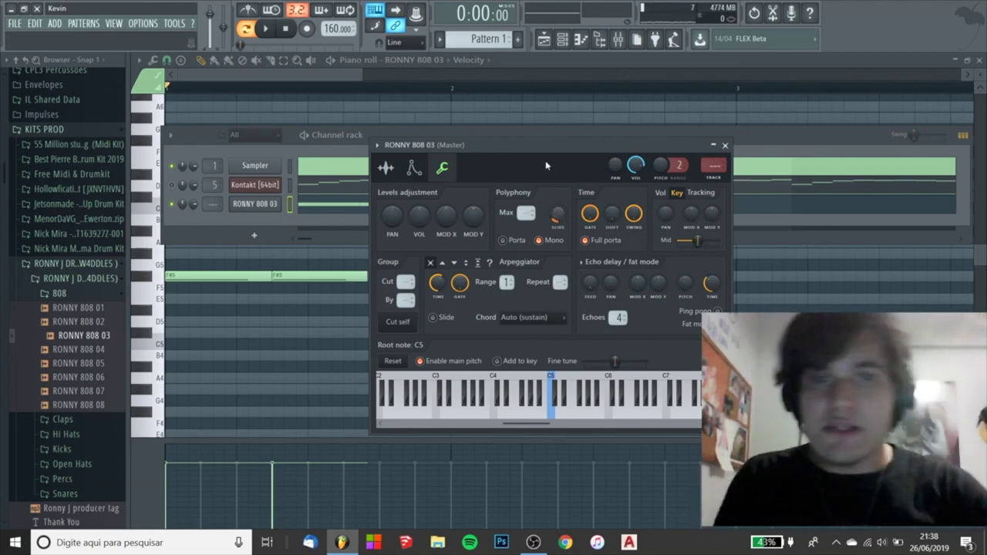
key(e)
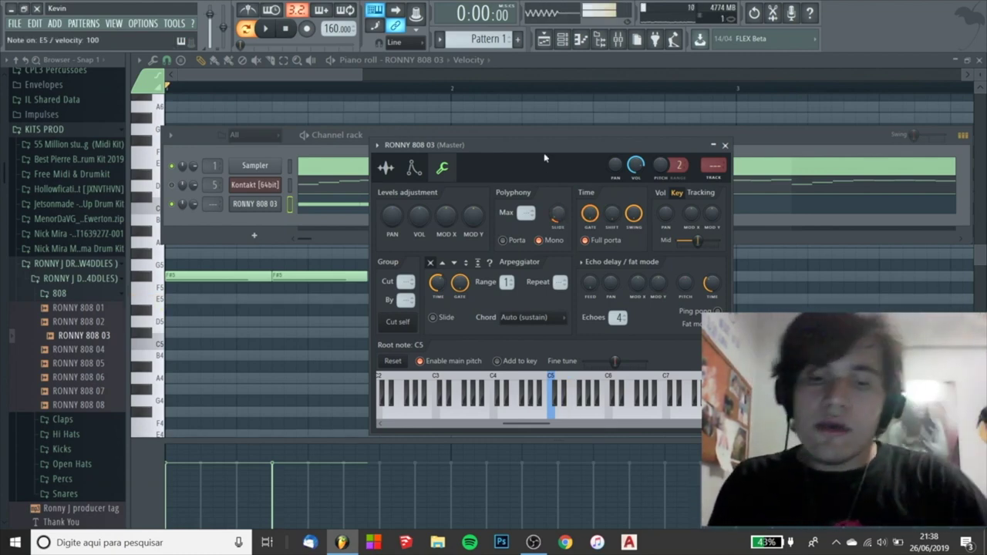
key(o)
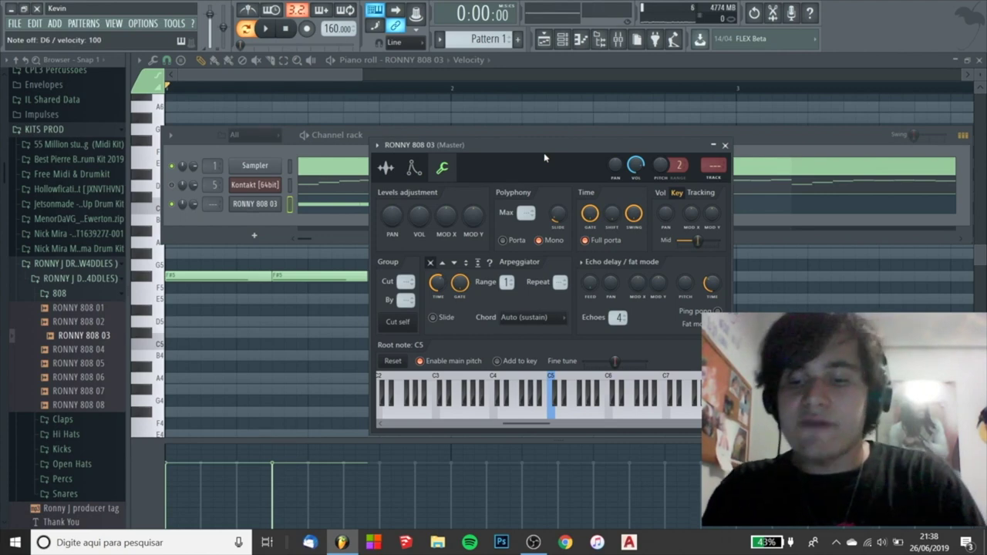
key(o)
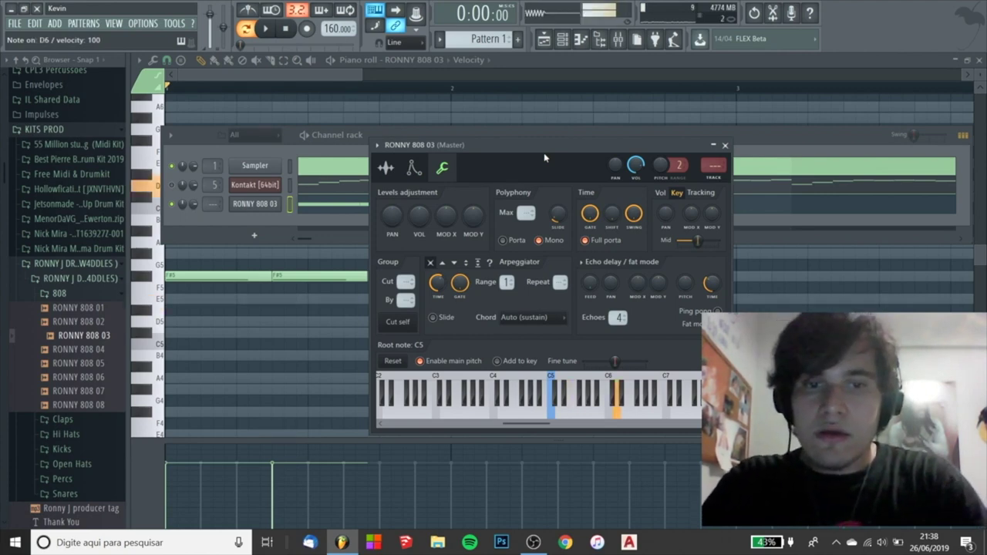
- Try the maximum slide time on the RONNY 808 03 channel and audition the slide between C6, D6 and E5
mouse_move(556, 213)
mouse_down()
mouse_move(556, 205)
mouse_move(559, 220)
mouse_up()
key(i)
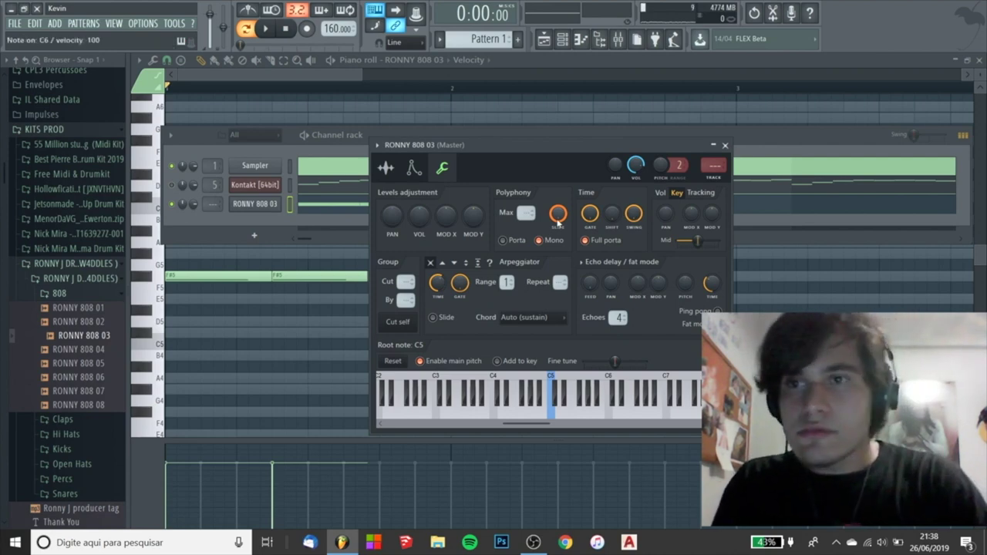
key(o)
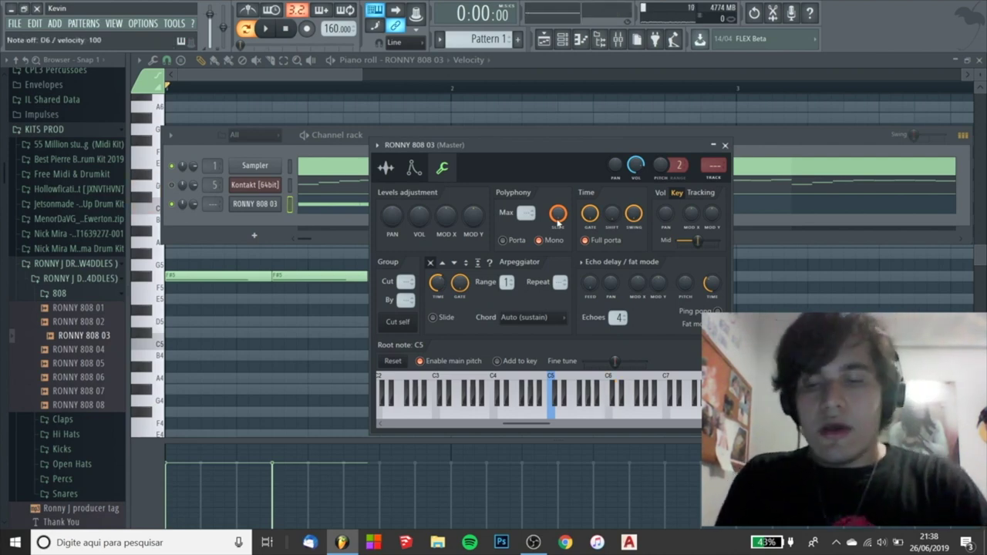
key(e)
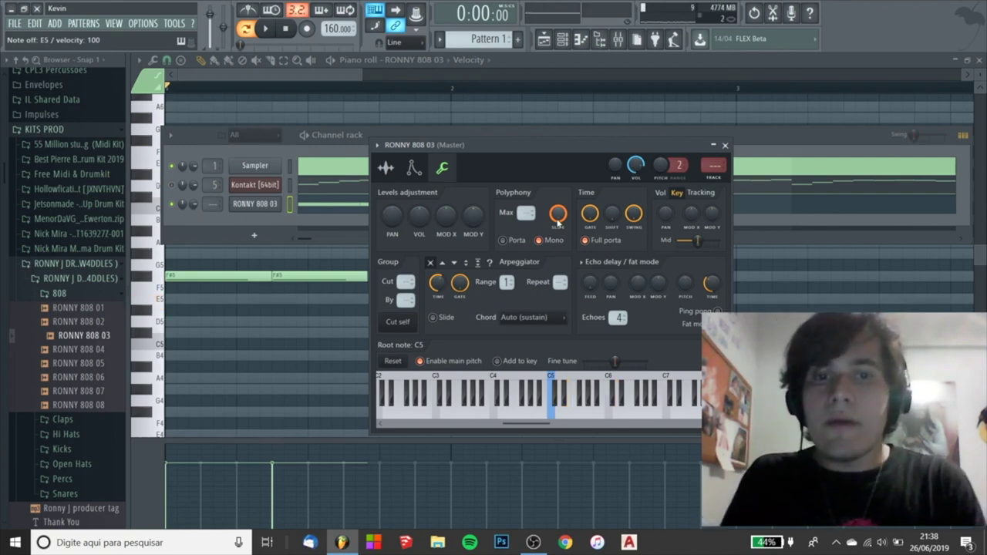
- Reduce the slide time to a short setting, check the volume envelope, and close the RONNY 808 03 channel settings
drag(558, 219, 550, 218)
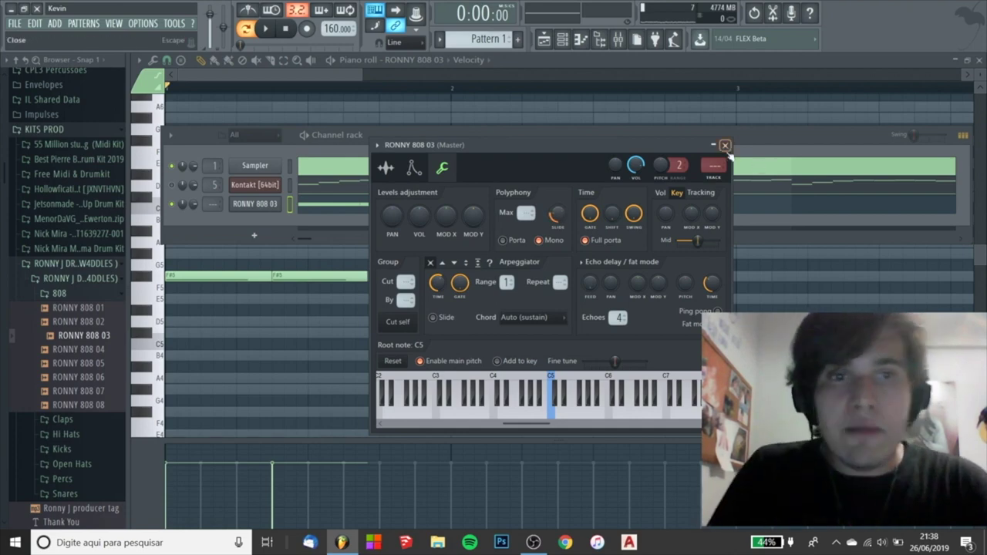
click(414, 168)
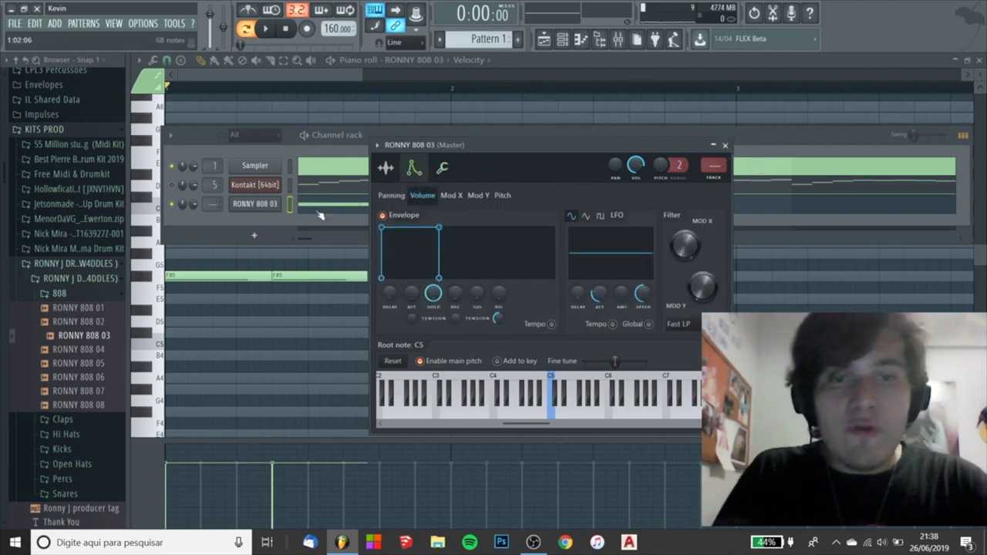
click(725, 145)
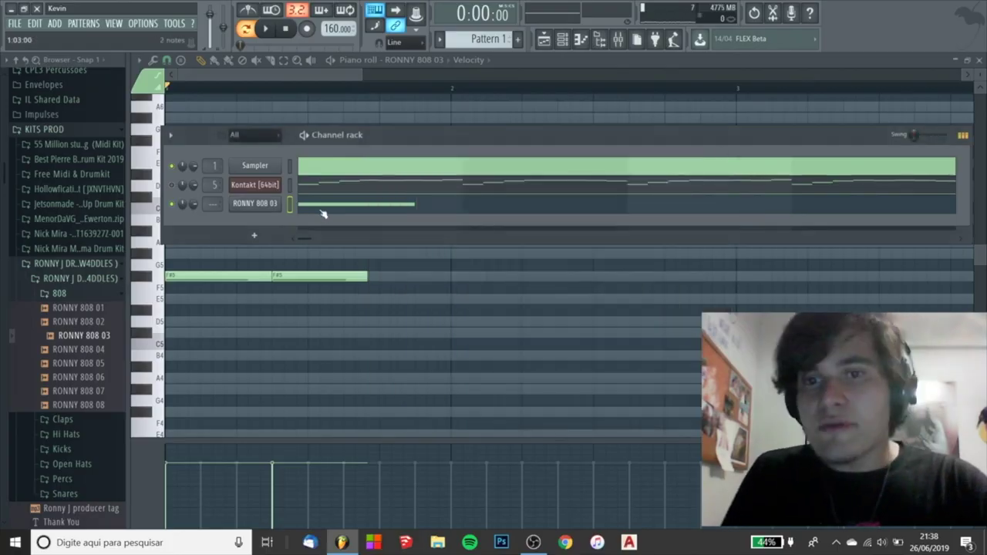